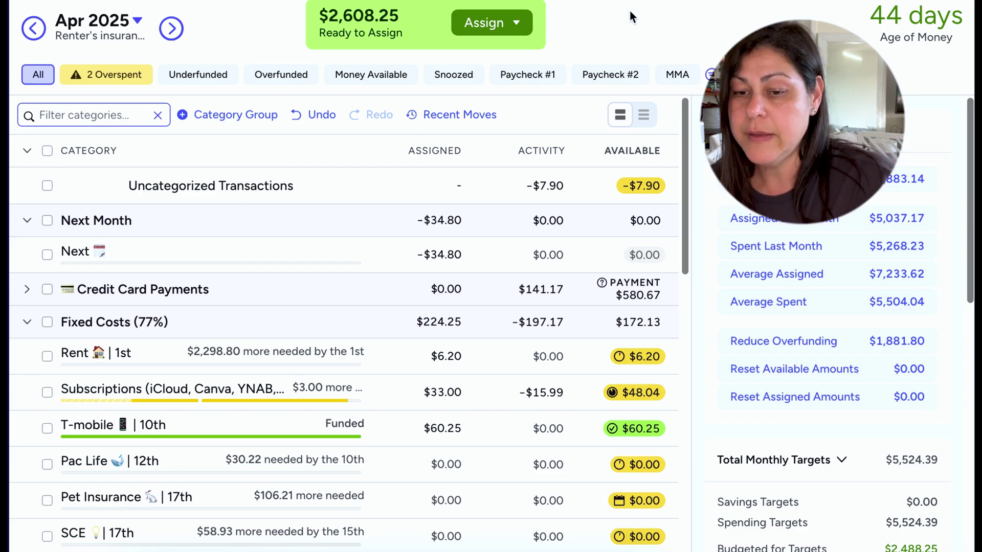
Filter the April 2025 plan to overspent categories and check the activity behind Uncategorized Transactions.
left_click(94, 78)
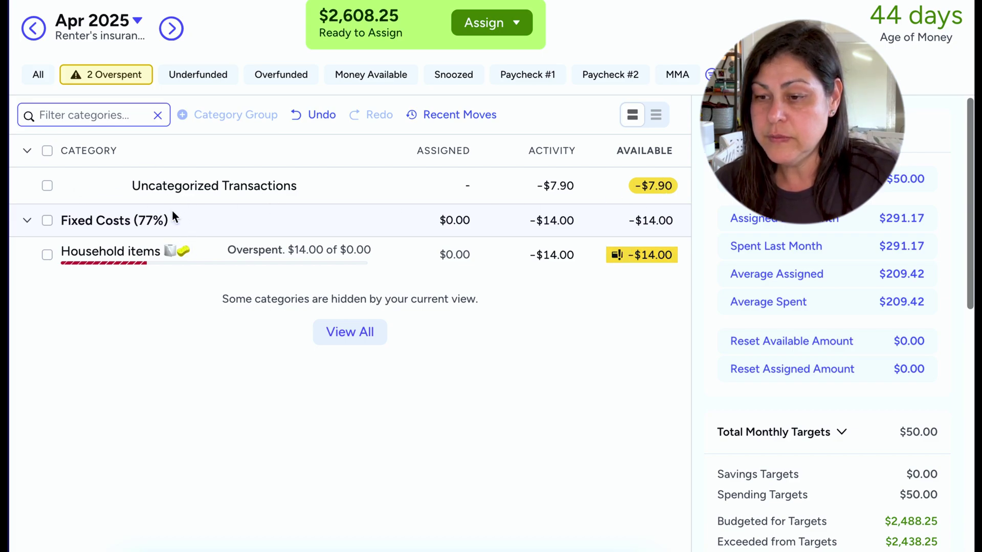
left_click(240, 185)
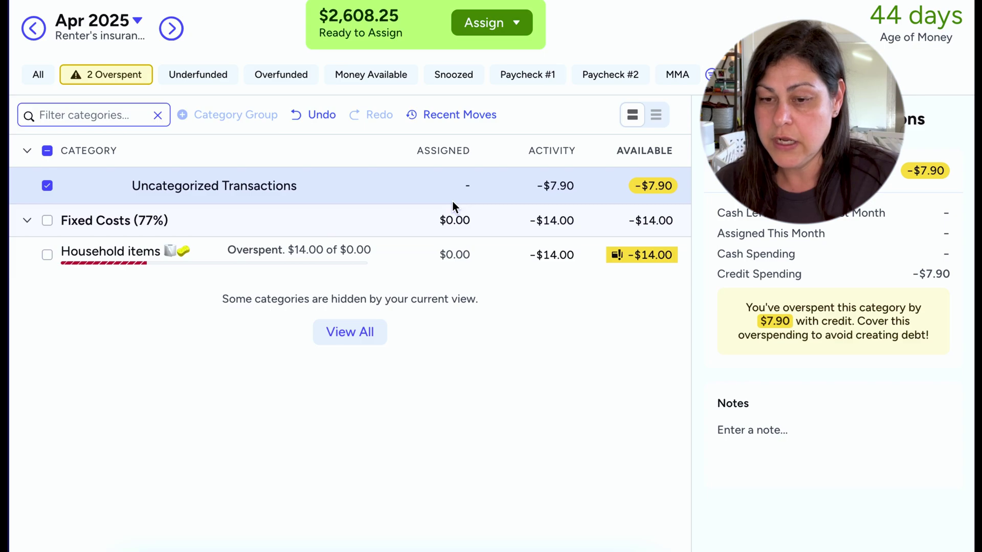
left_click(557, 185)
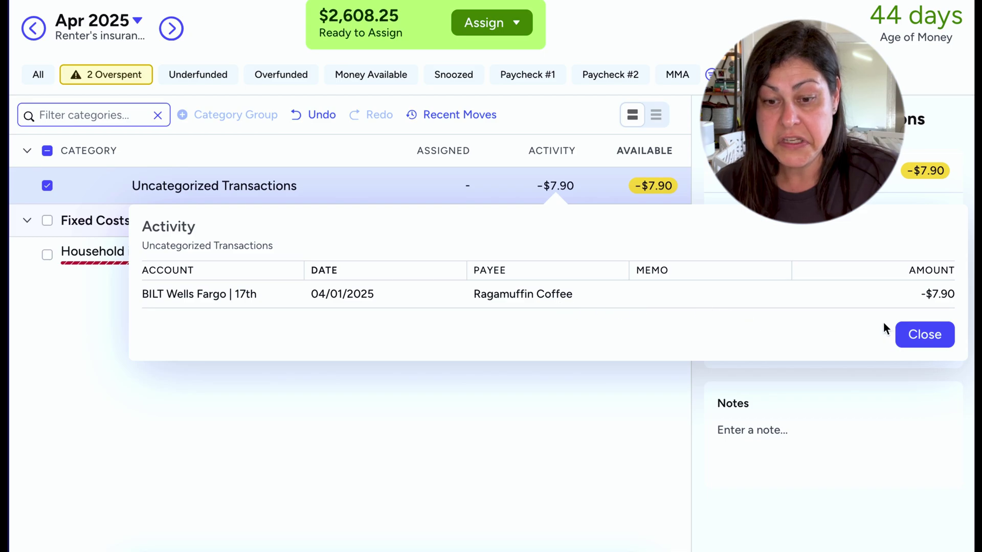
left_click(943, 341)
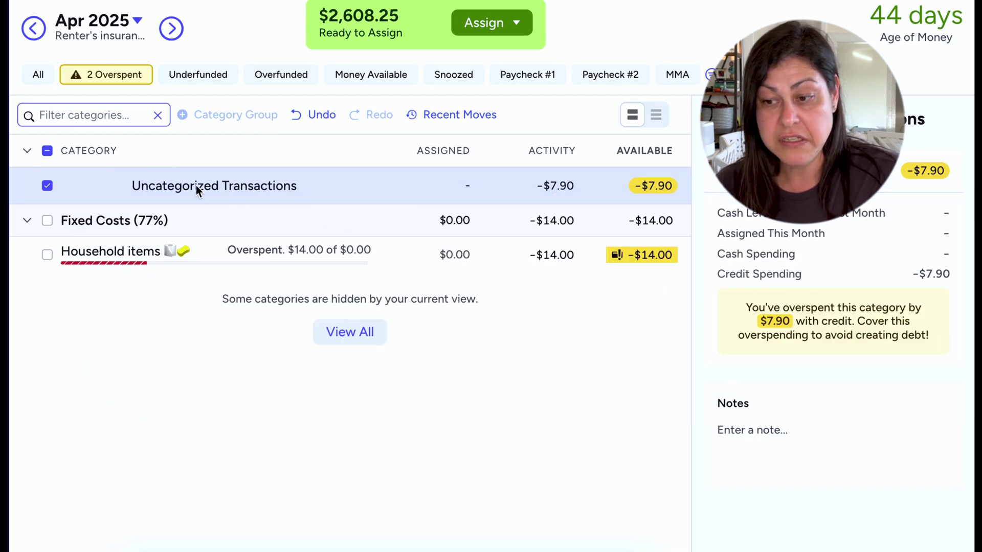
left_click(46, 189)
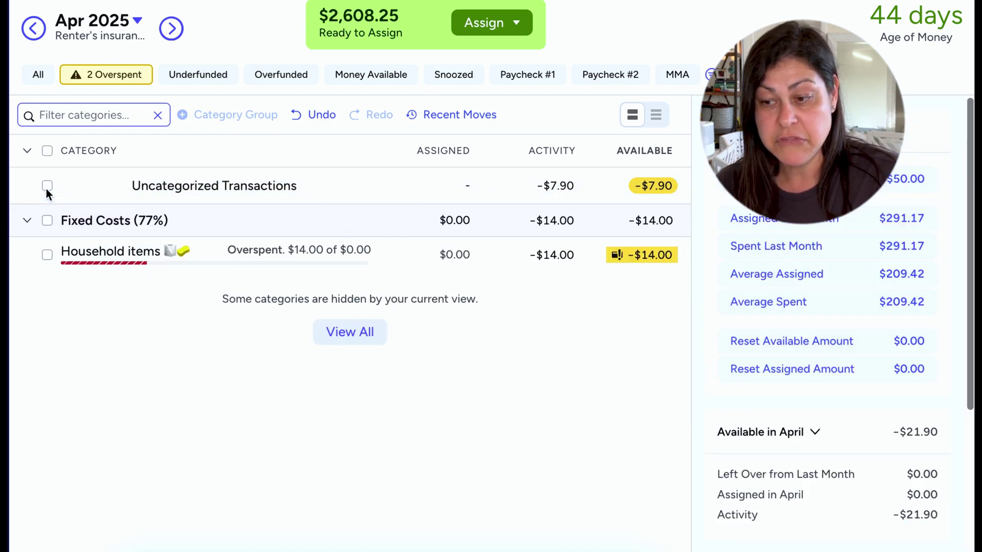
Open the uncategorized Ragamuffin Coffee transaction in its account, categorize it as Guilt-Free Spending: Dining Out and approve it.
left_click(275, 192)
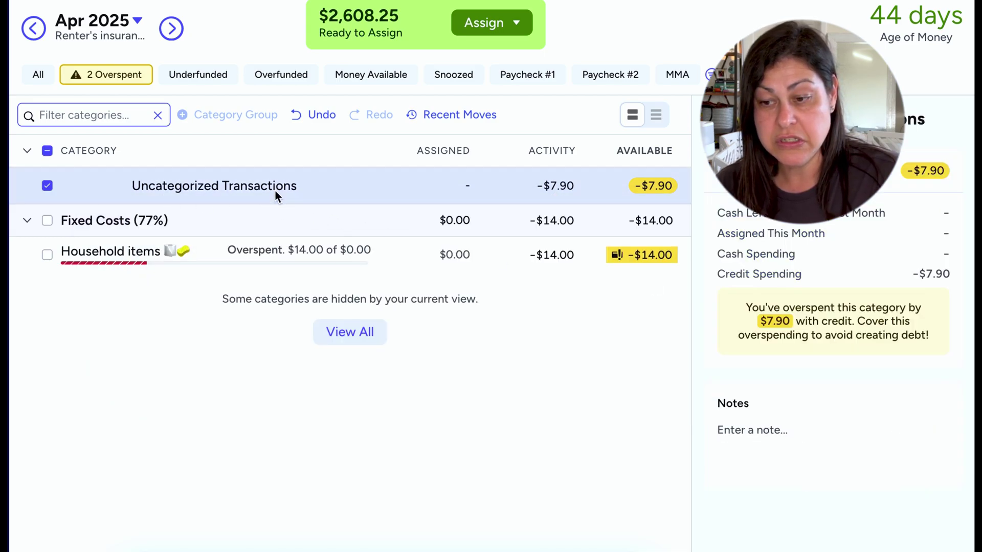
left_click(569, 186)
left_click(509, 295)
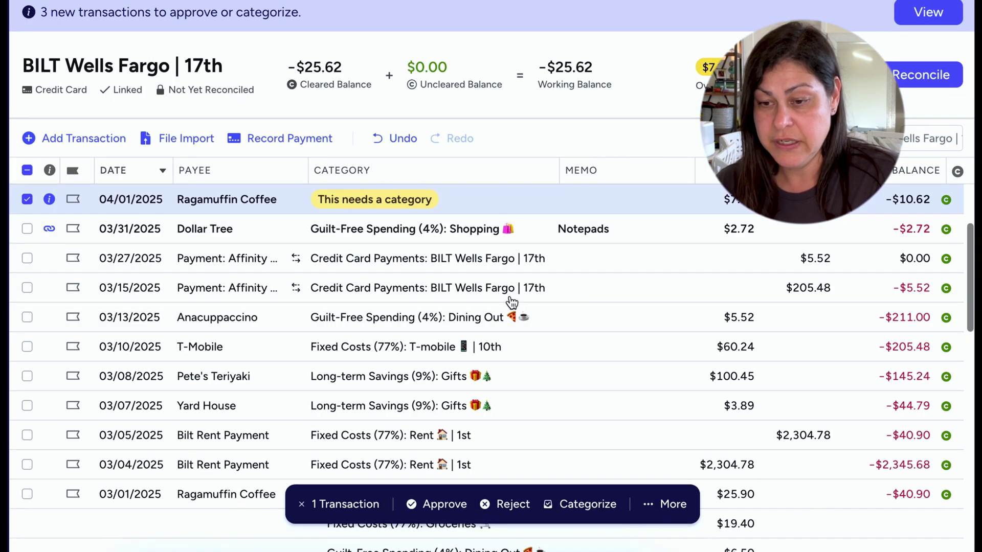
left_click(374, 201)
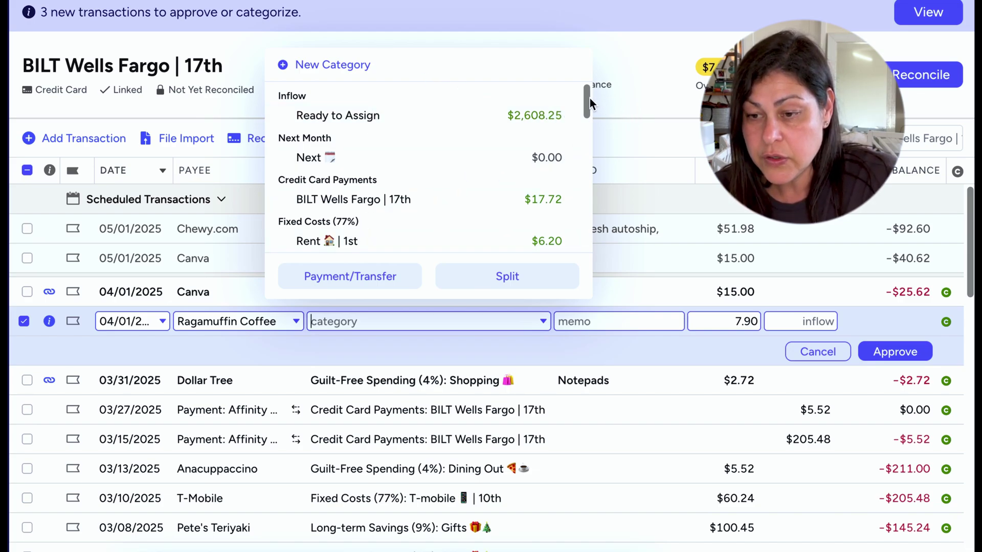
left_click_drag(585, 97, 586, 235)
left_click(337, 242)
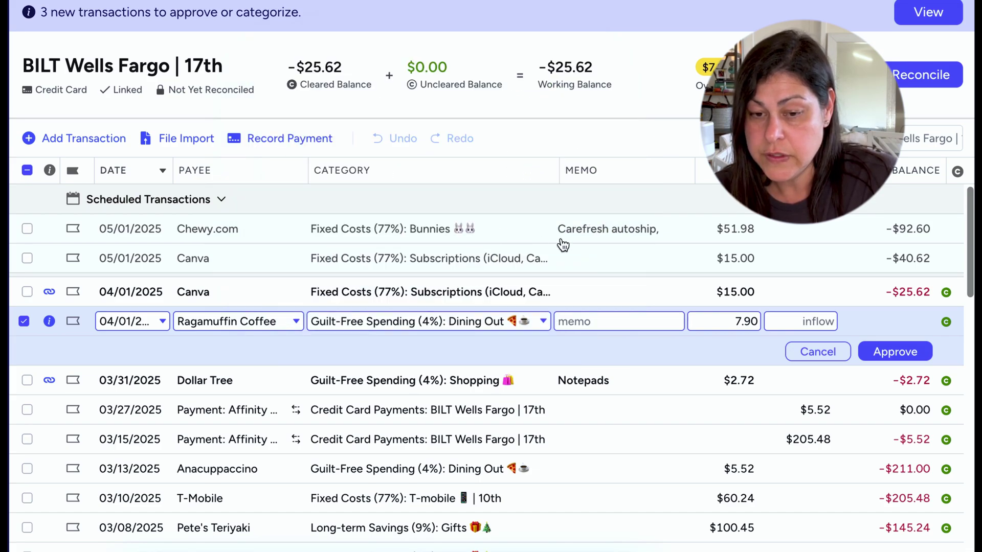
left_click(900, 355)
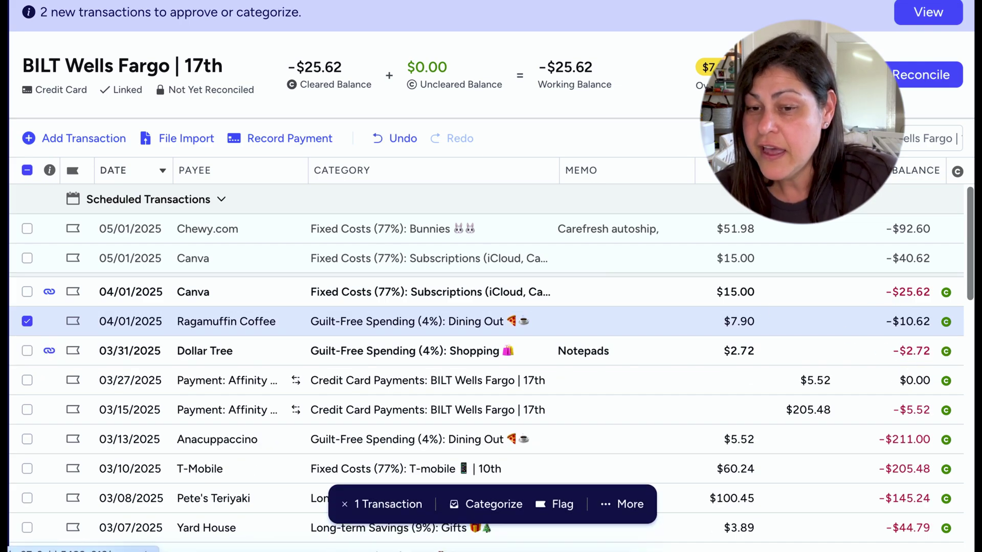
Return to the April plan and cover the Dining Out overspending with the Oopsie category.
left_click(4, 86)
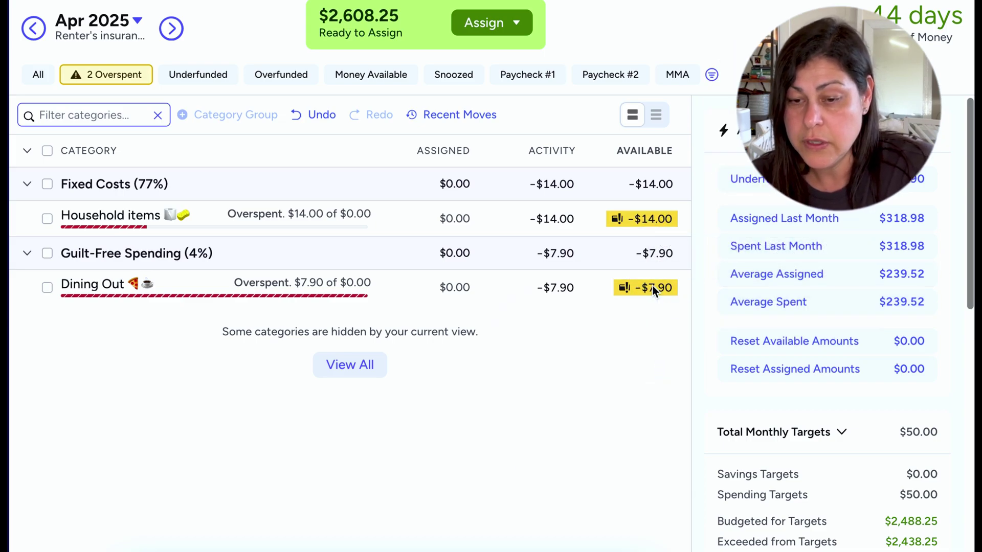
left_click(654, 290)
left_click(648, 346)
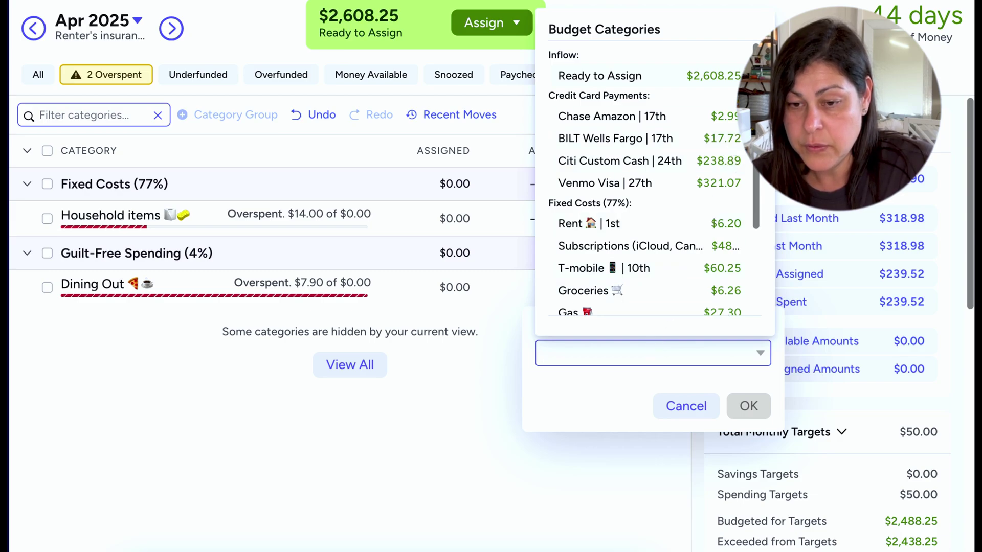
left_click_drag(756, 134, 755, 201)
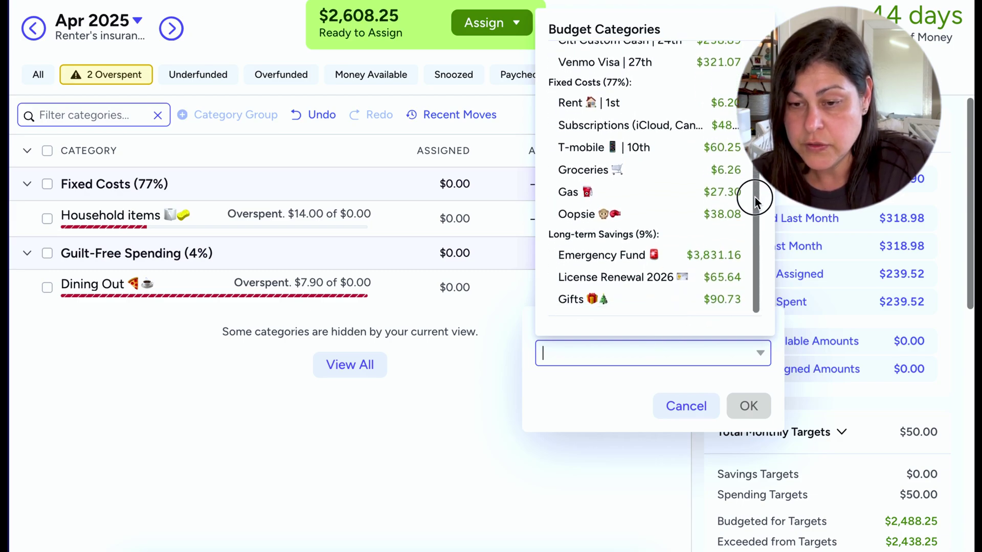
left_click(721, 221)
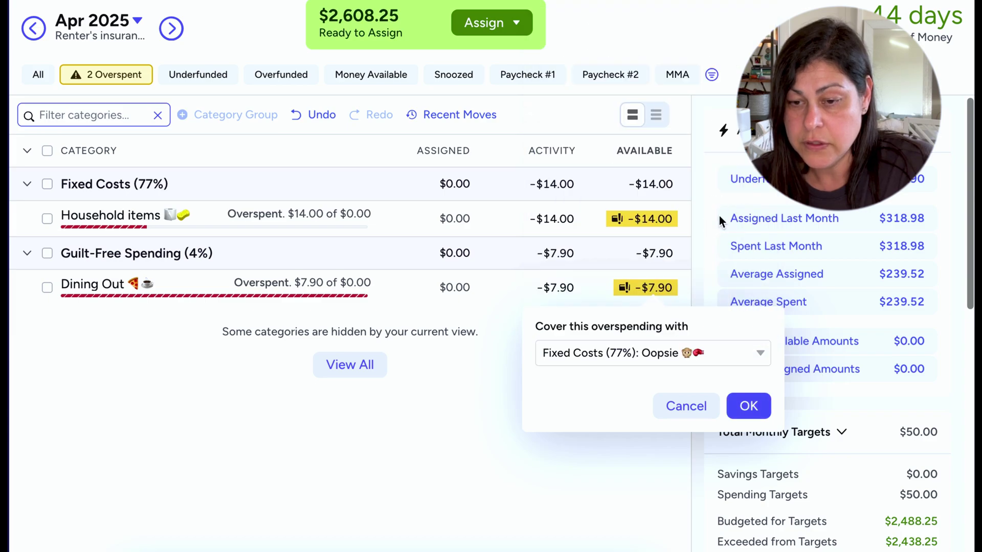
left_click(745, 411)
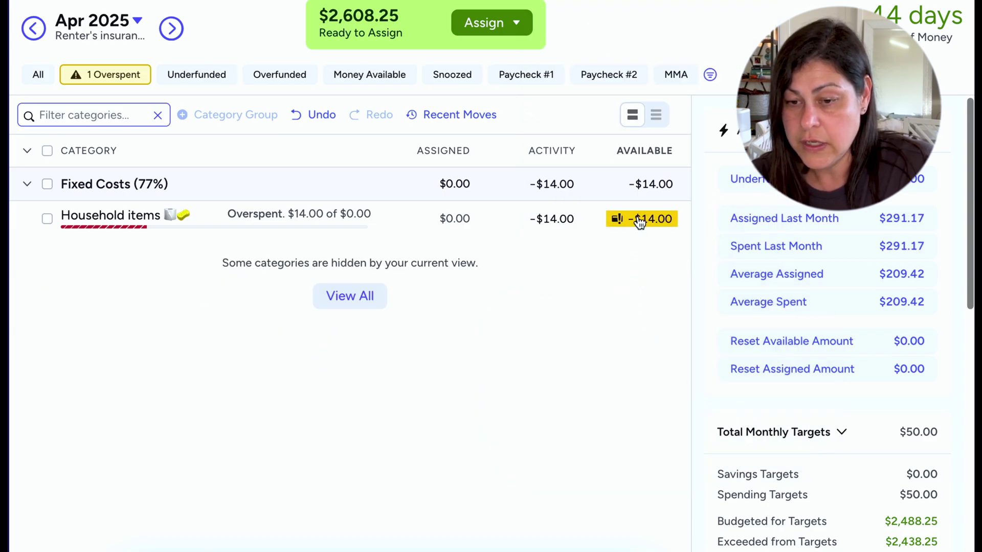
Examine the Walmart split transaction behind the Household items activity in the Venmo Visa account.
left_click(558, 219)
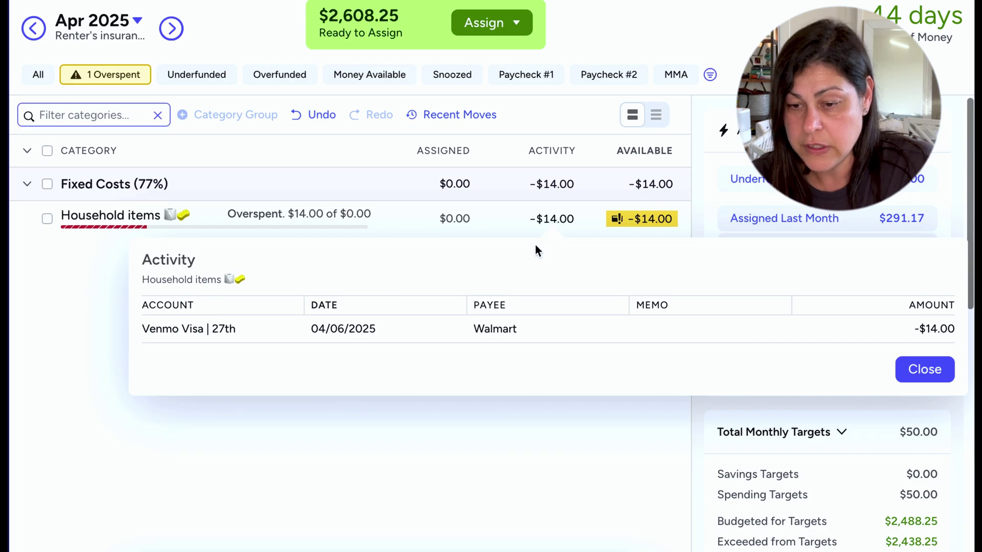
left_click(497, 338)
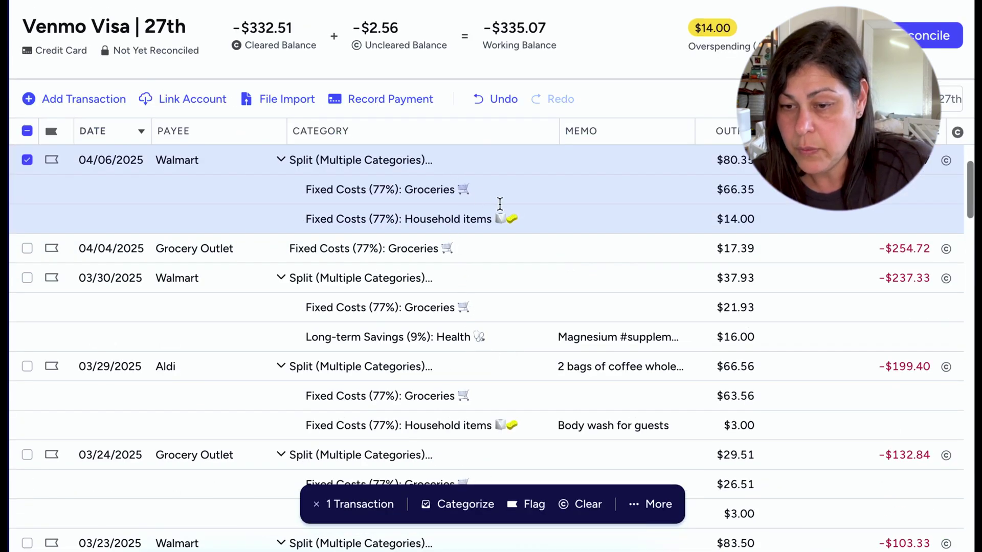
left_click(562, 222)
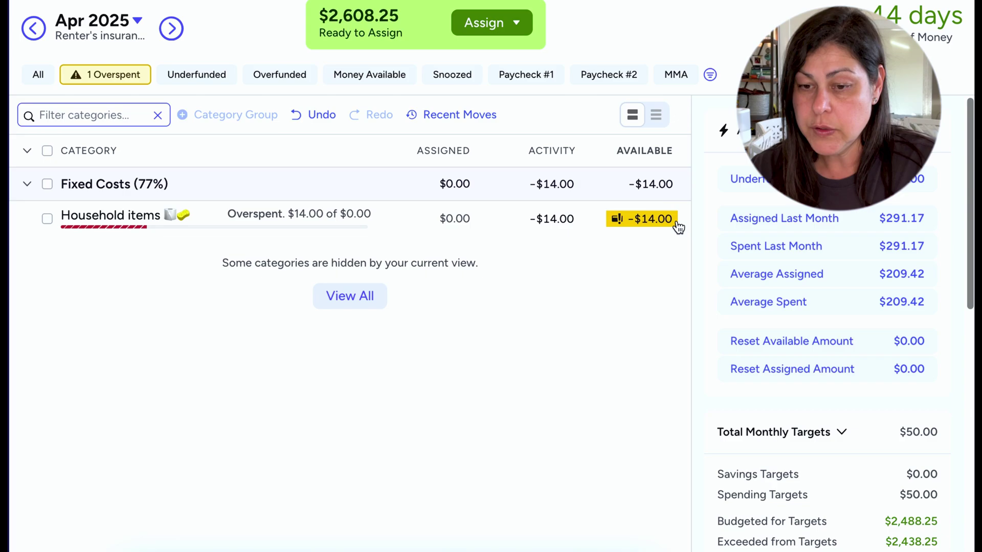
Cover the Household items overspending with the Oopsie category.
left_click(668, 220)
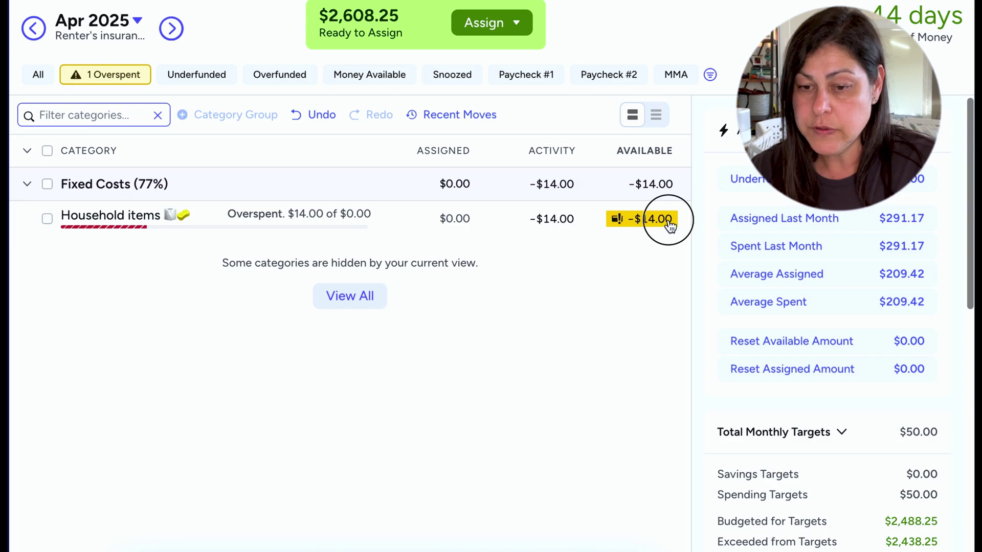
left_click(587, 291)
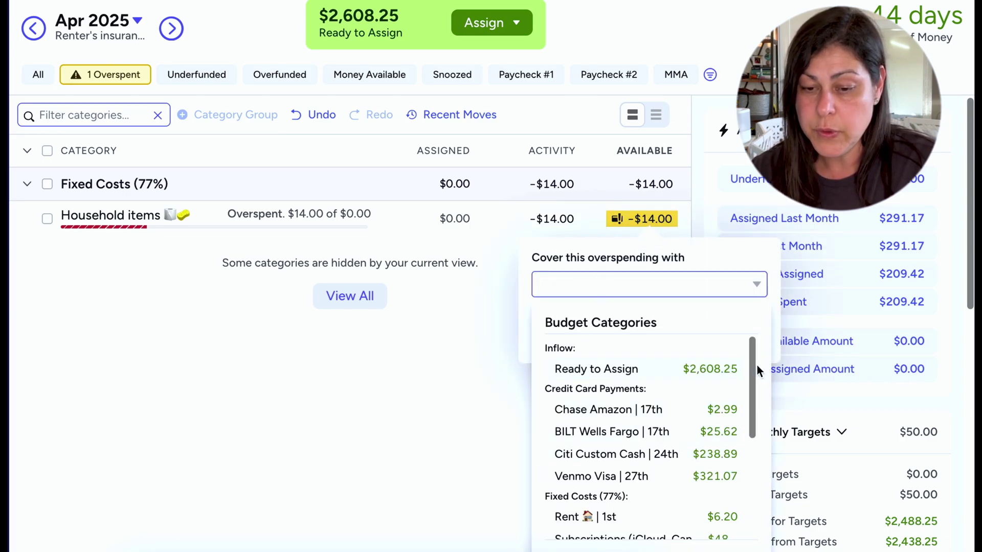
left_click_drag(754, 368, 752, 449)
left_click(719, 460)
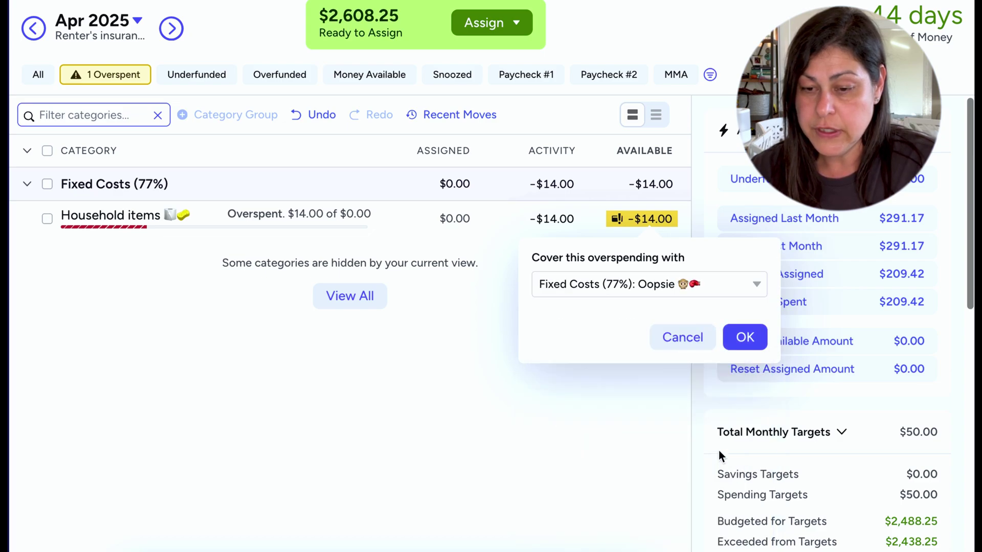
left_click(738, 334)
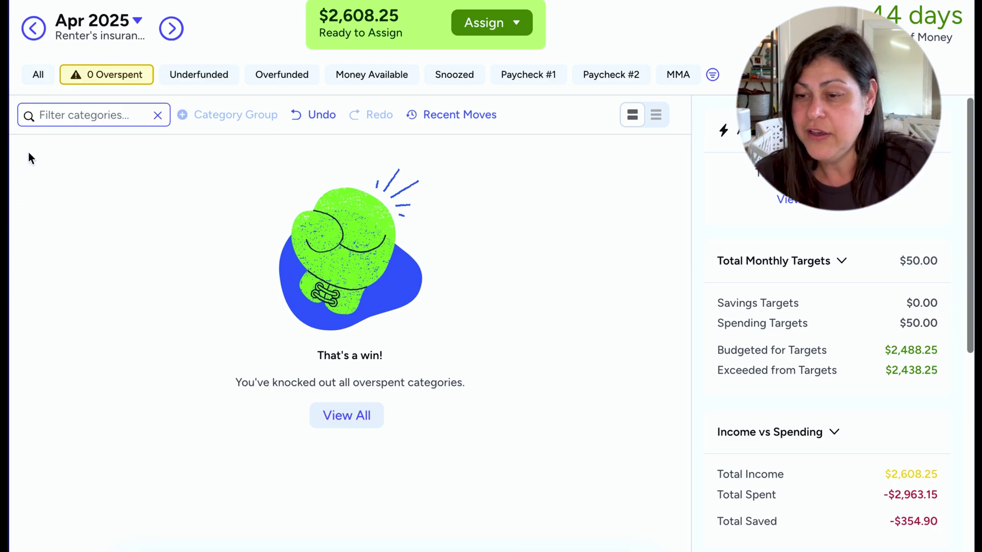
Leave the overspent filter and show the Paycheck #1 view for May 2025.
left_click(39, 77)
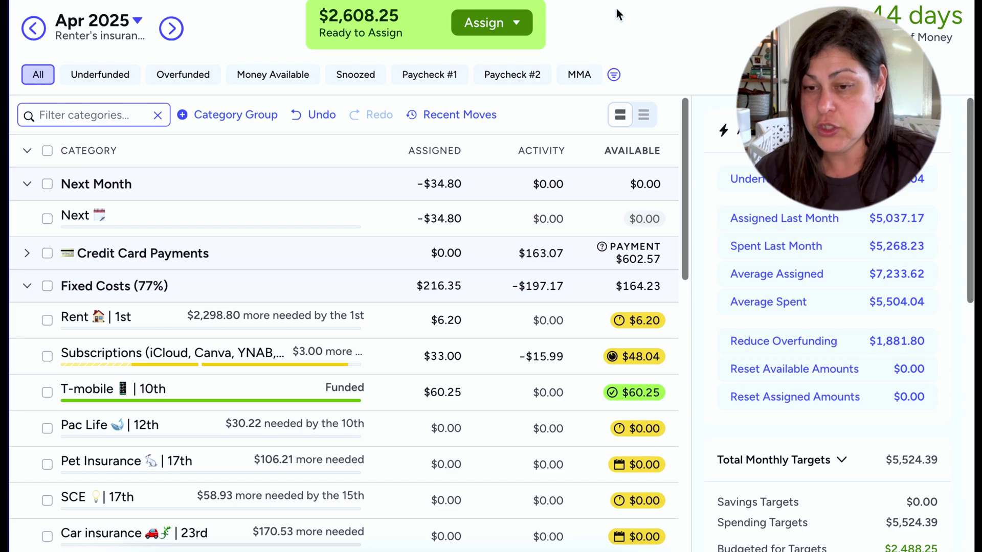
left_click(432, 76)
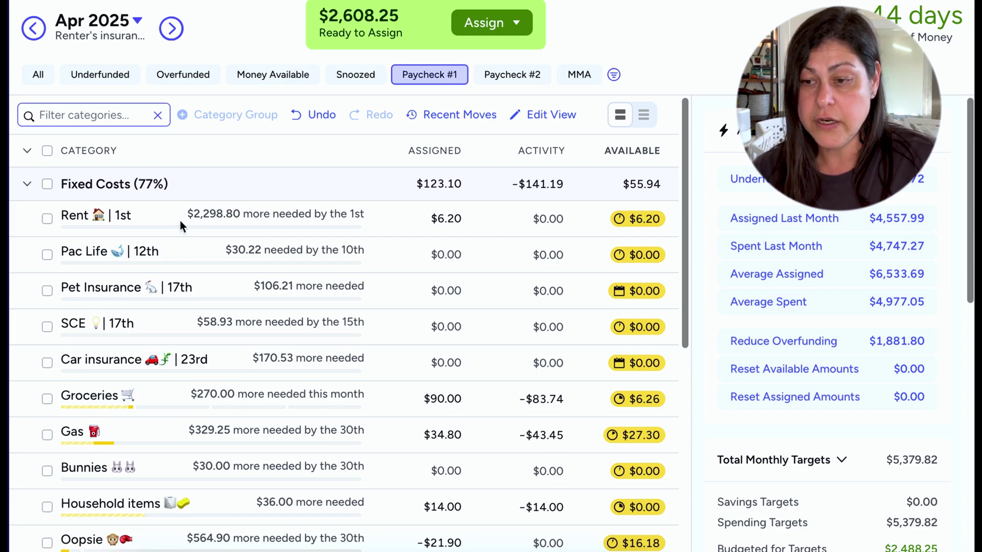
left_click(172, 27)
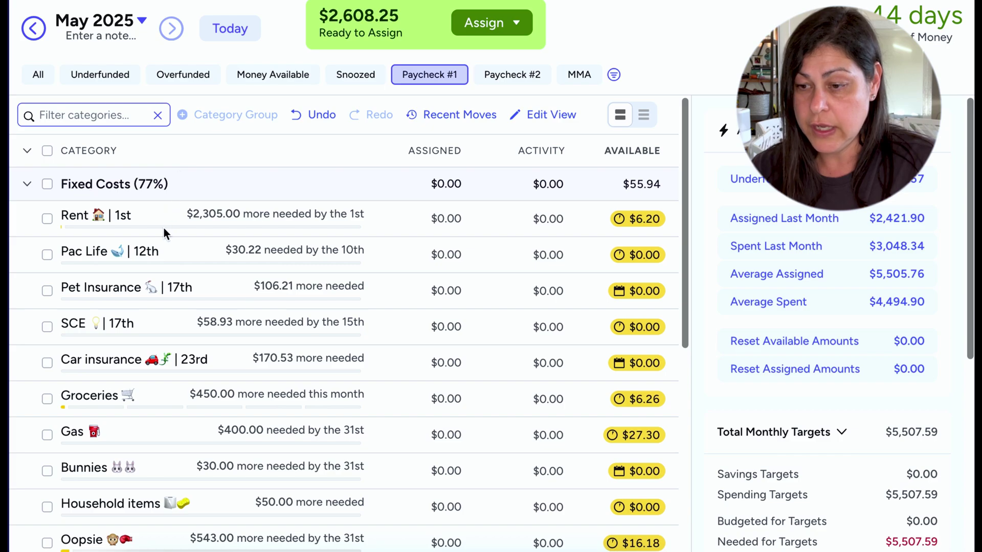
Auto-assign half of the May rent target, $1,152.50, to the Rent category.
left_click(142, 213)
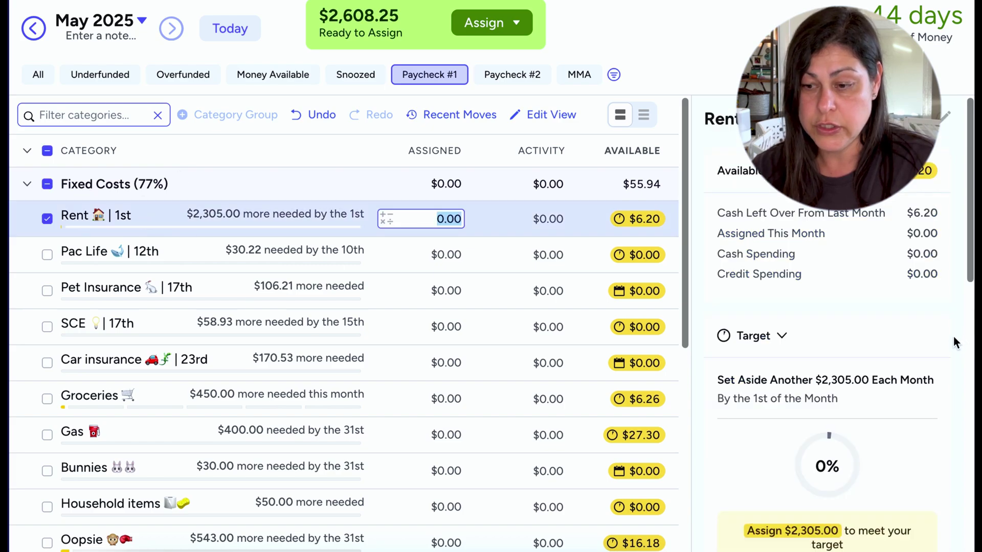
left_click_drag(970, 254, 966, 414)
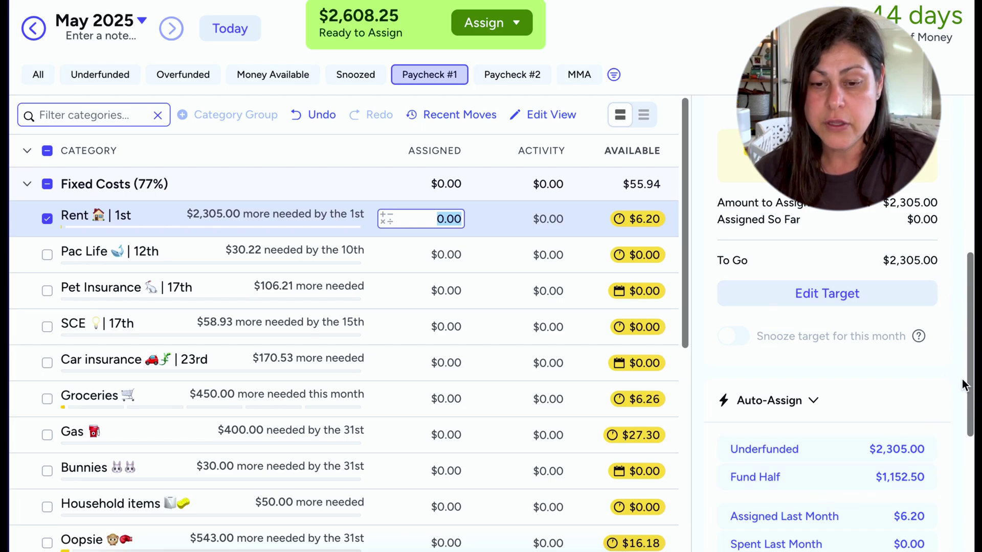
left_click_drag(969, 369, 968, 453)
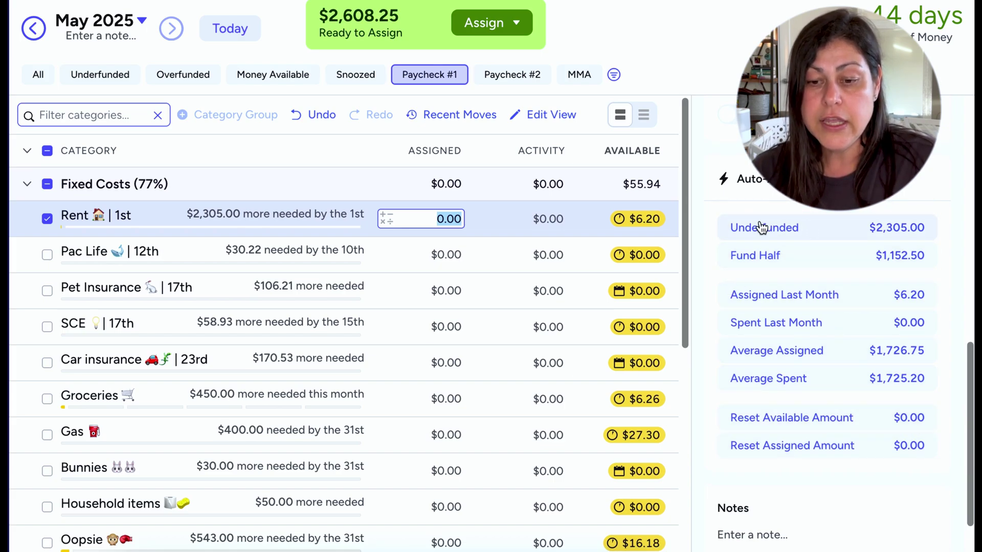
left_click(828, 263)
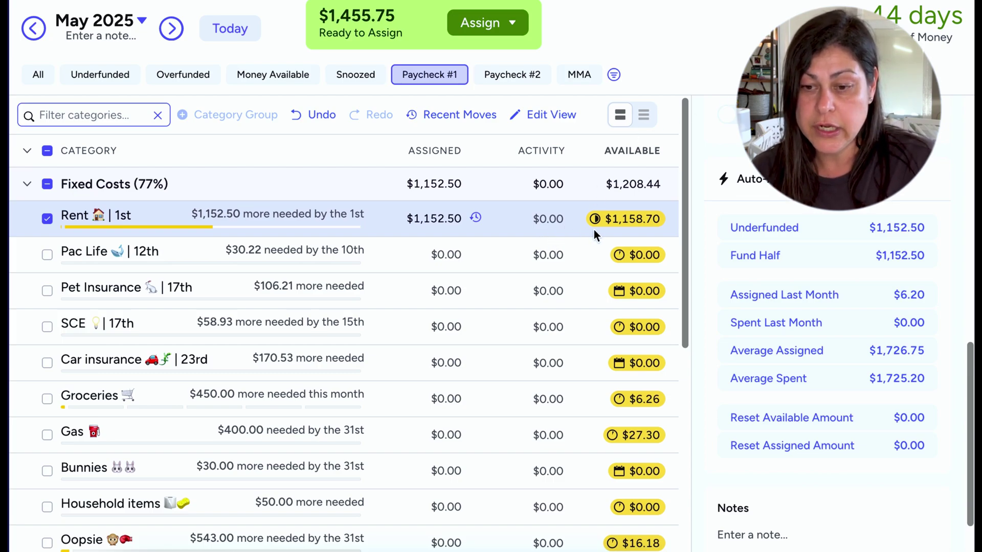
Add $350.00 to the amount assigned to Rent for May.
mouse_move(609, 223)
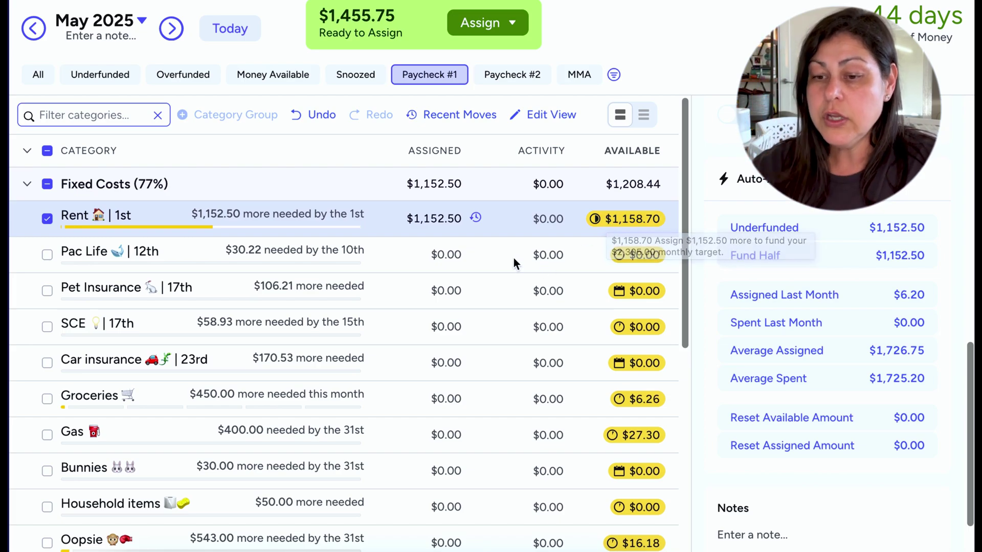
left_click(384, 219)
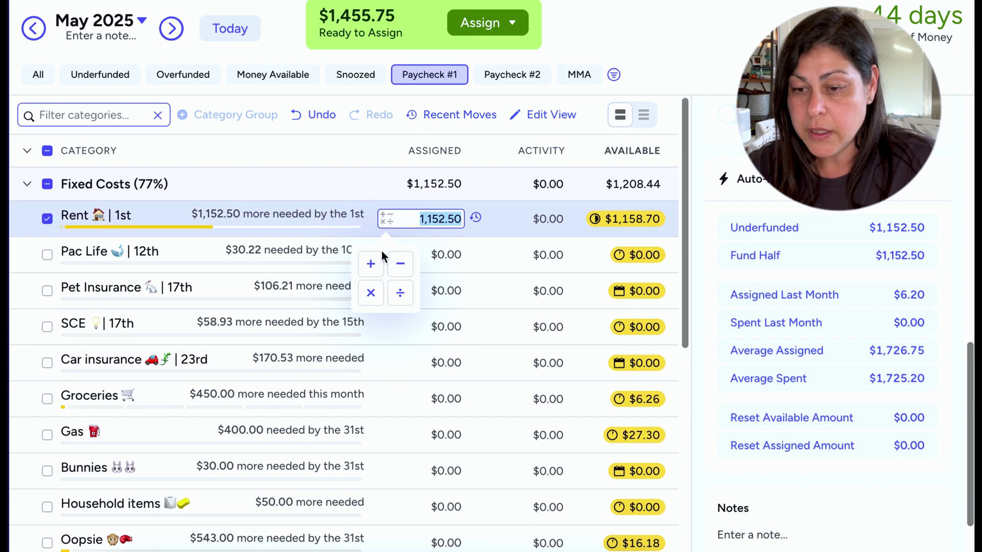
left_click(381, 263)
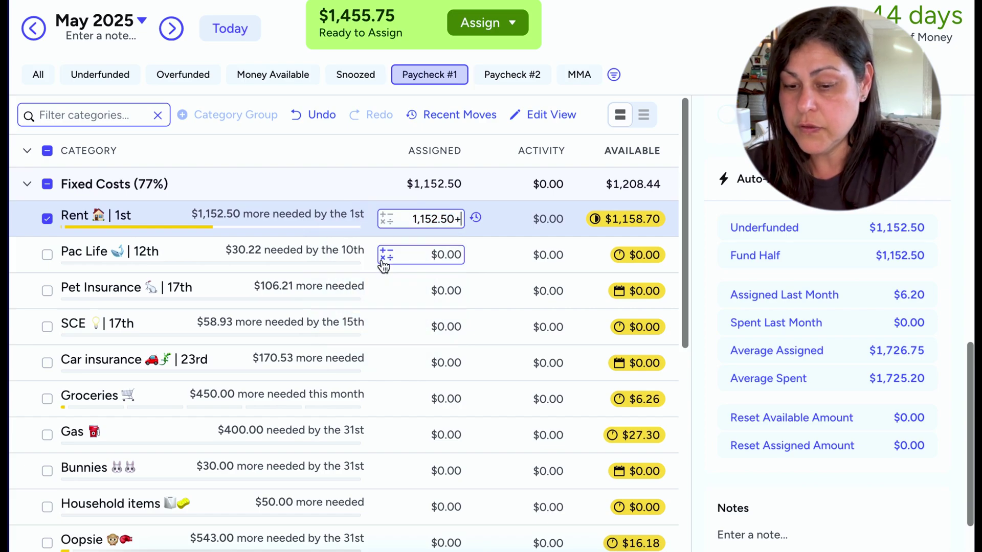
type("350")
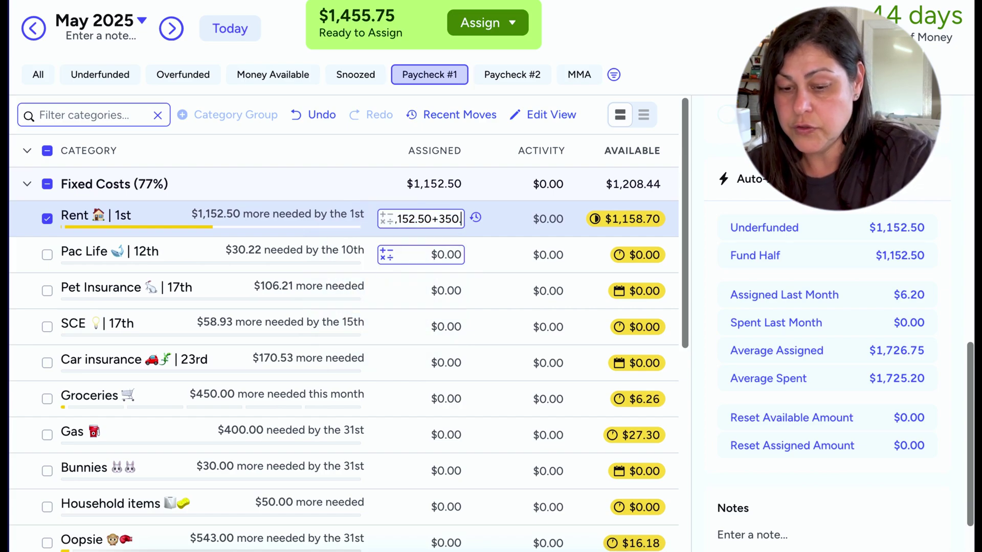
type(".00")
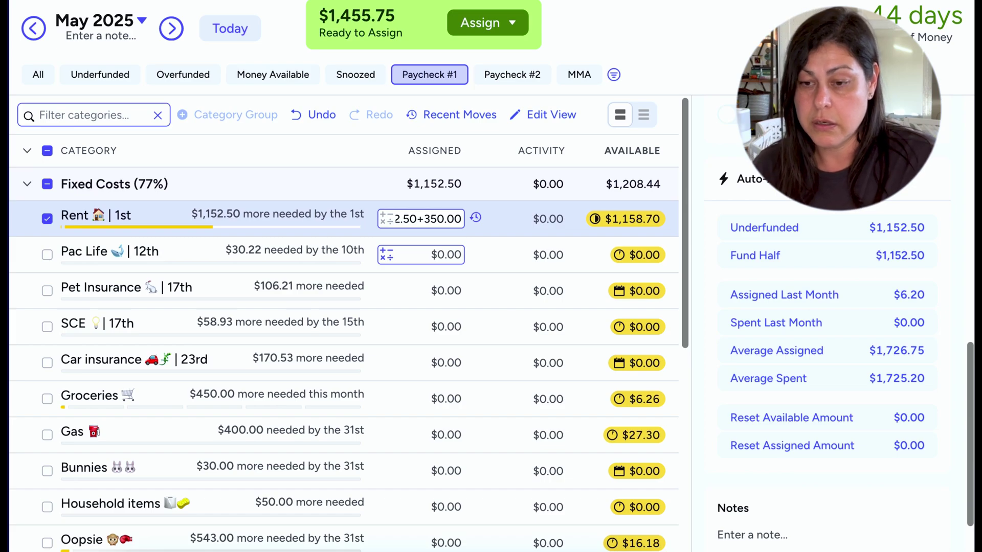
key("Return")
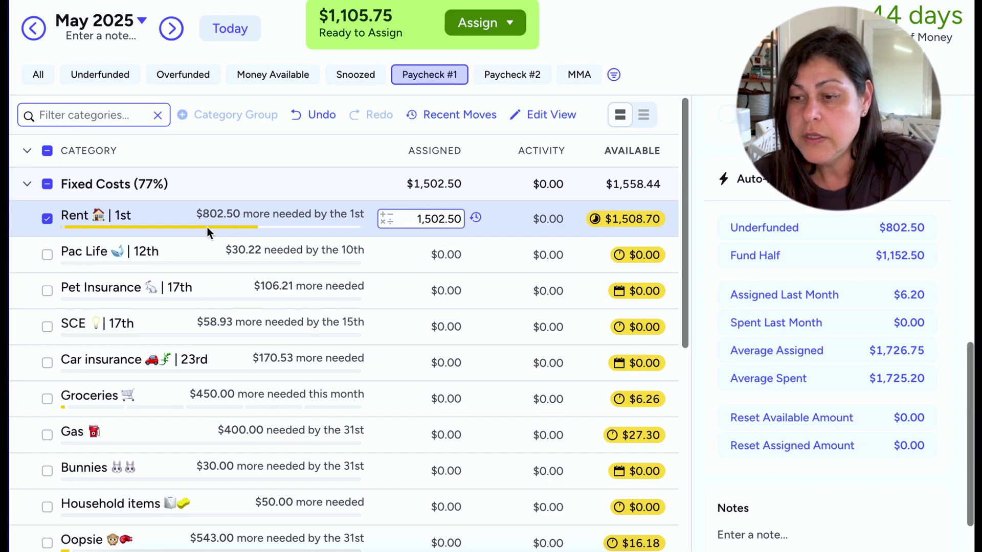
Return to April 2025 and snooze the Rent category's target for that month.
left_click(46, 219)
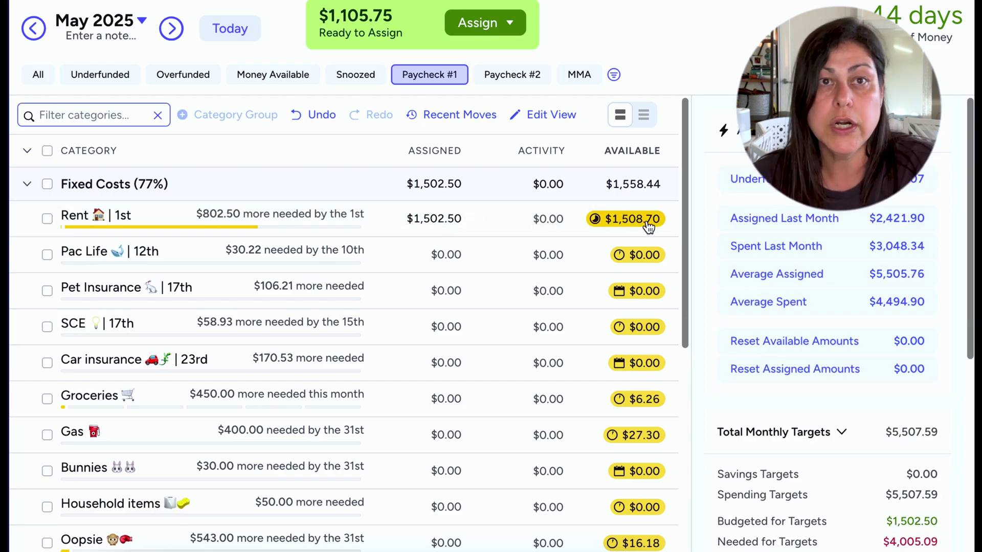
mouse_move(648, 226)
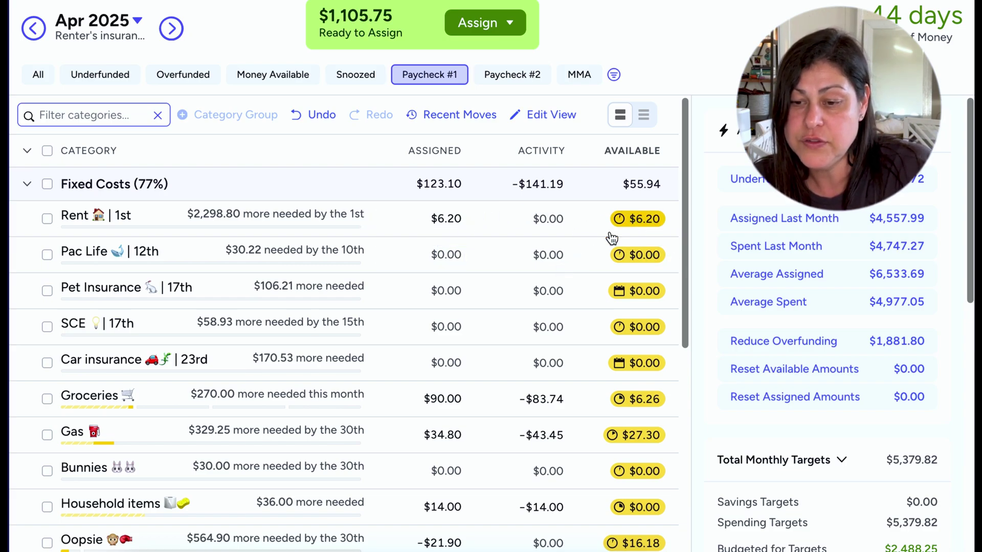
left_click(175, 221)
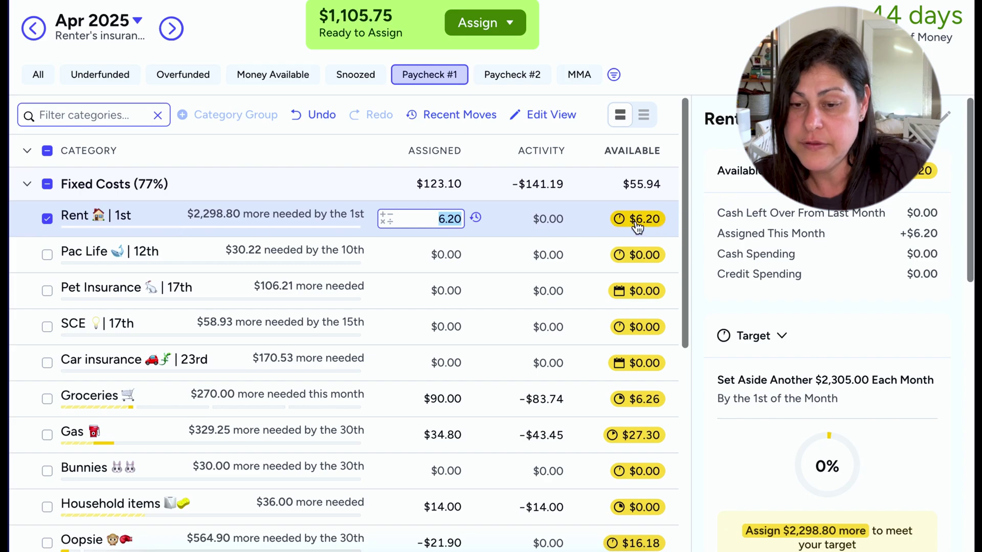
left_click_drag(971, 172, 970, 368)
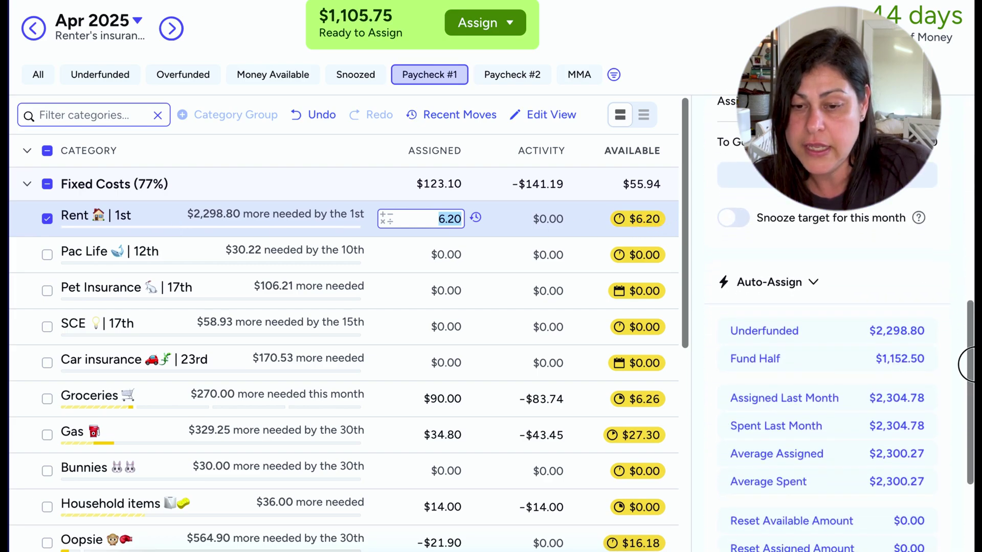
left_click(750, 224)
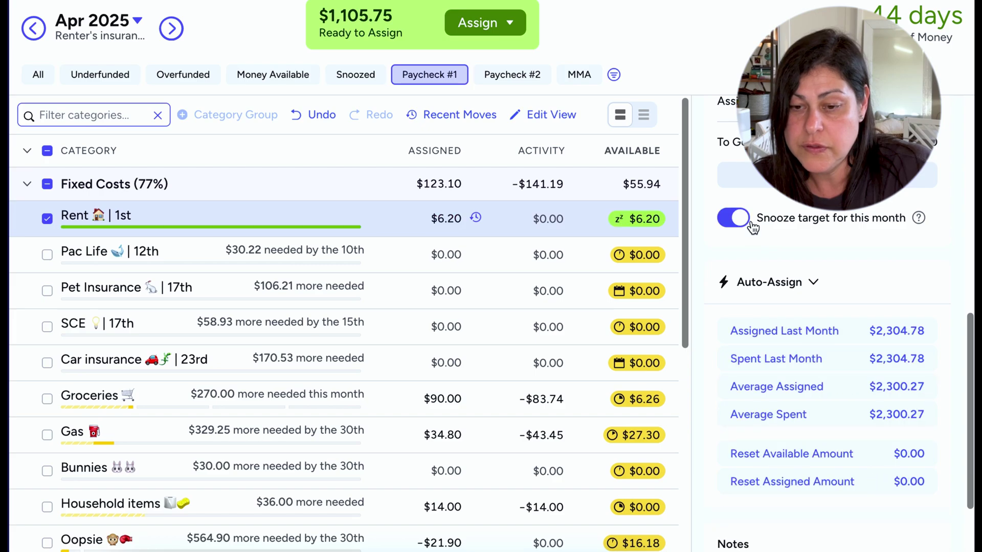
left_click(45, 220)
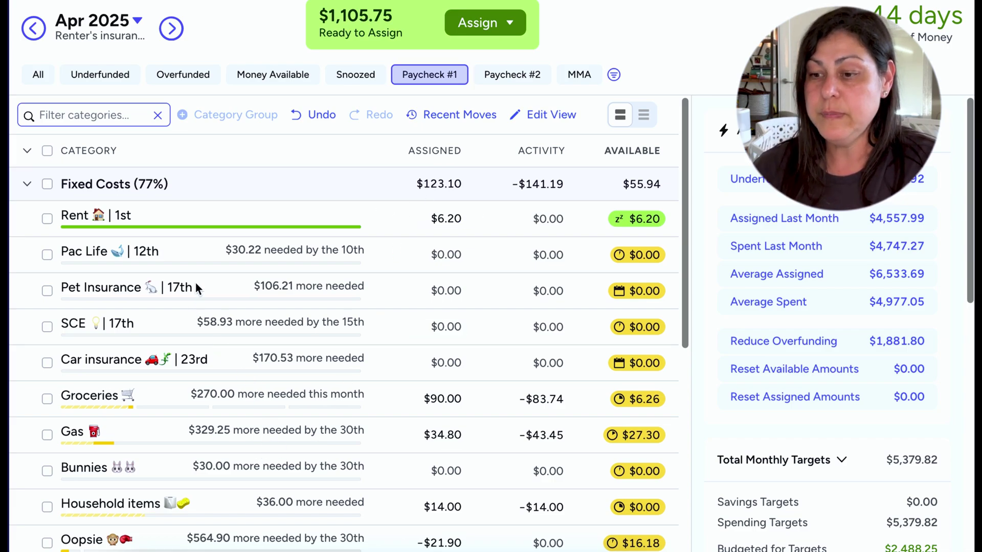
Auto-assign the full underfunded amount of $30.22 to the Pac Life category for April.
left_click(187, 249)
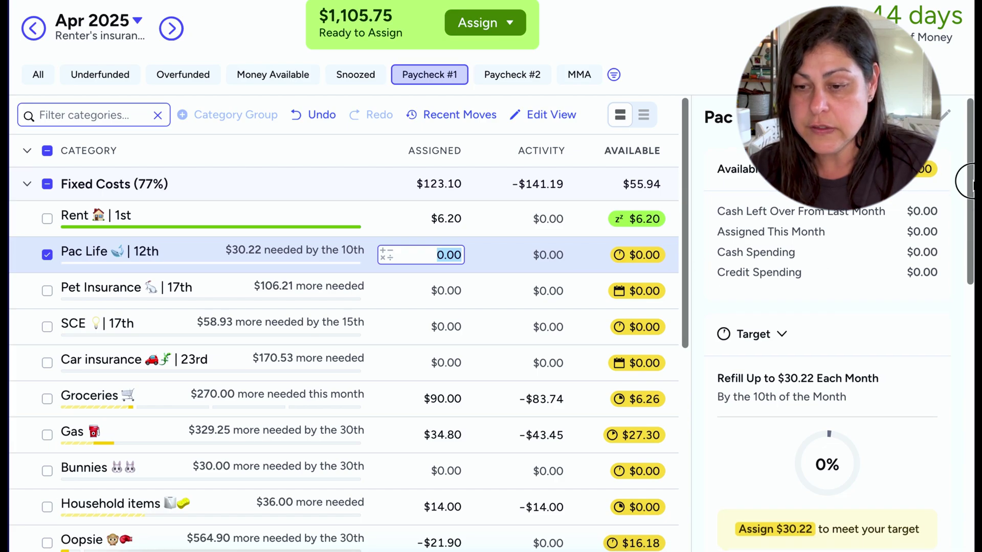
scroll(844, 404, "down", 9)
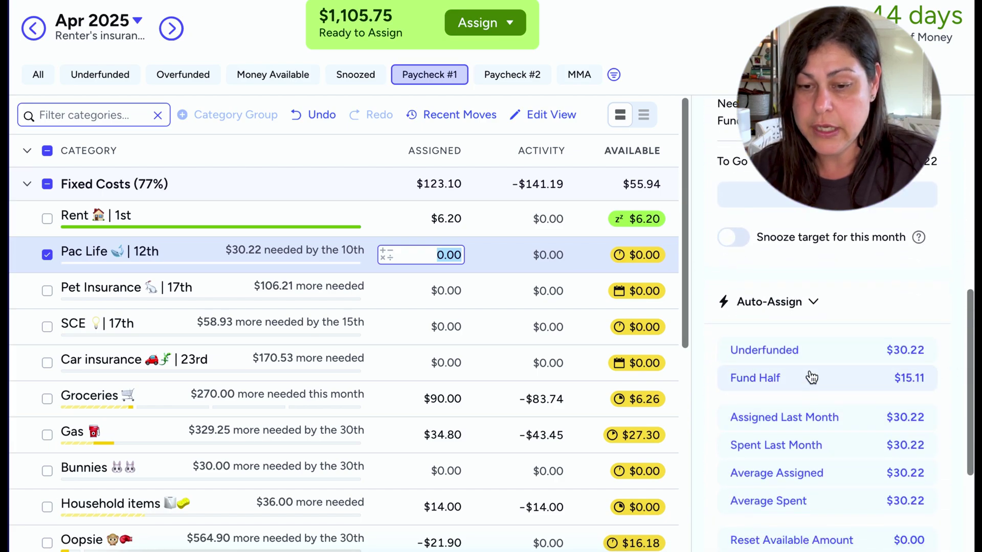
left_click(809, 352)
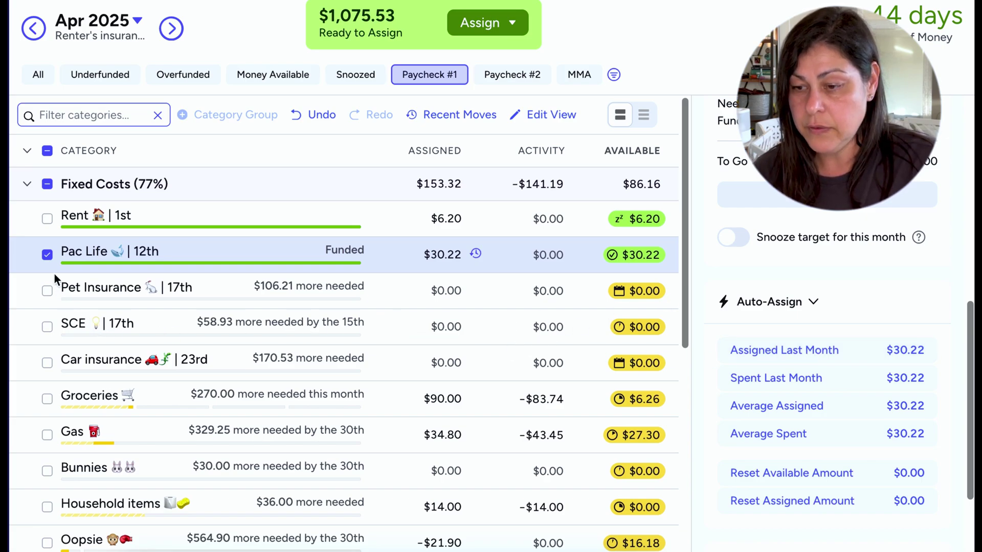
left_click(48, 256)
Auto-assign the full underfunded amount of $106.21 to the Pet Insurance category for April.
left_click(21, 286)
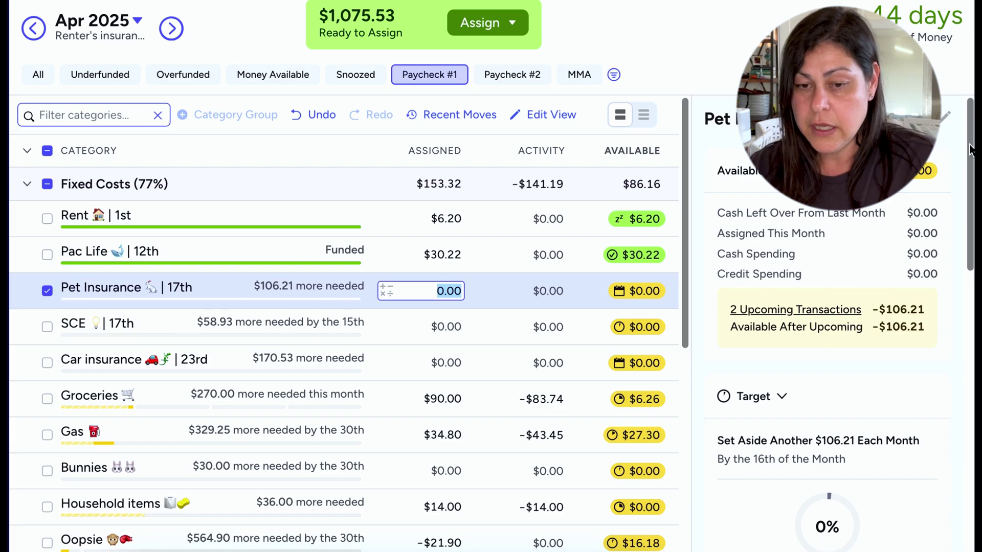
left_click_drag(970, 148, 967, 378)
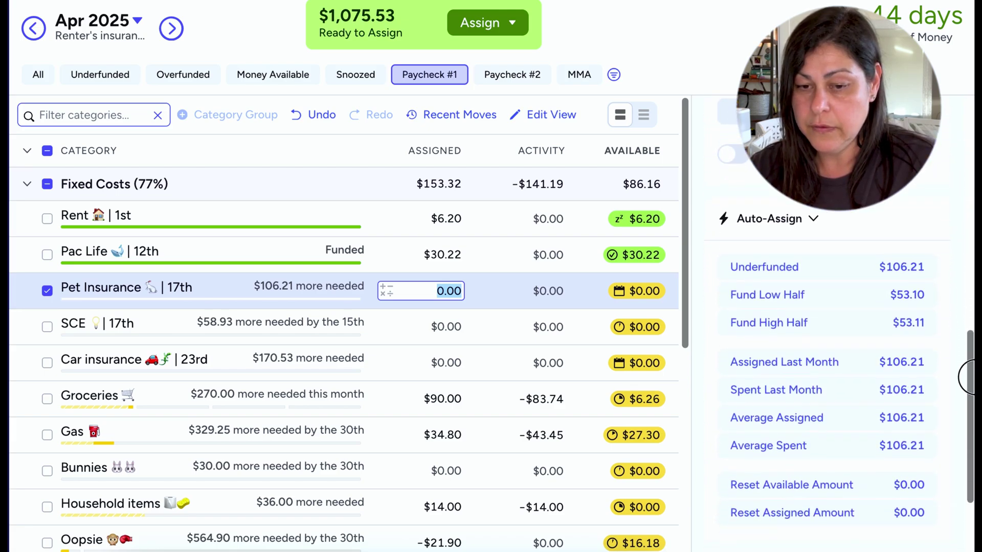
left_click(818, 267)
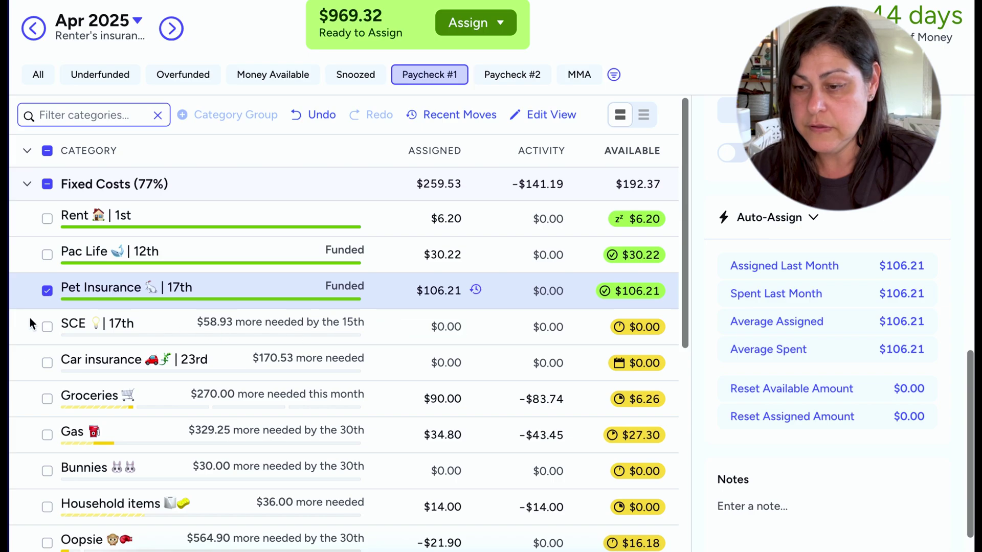
left_click(43, 290)
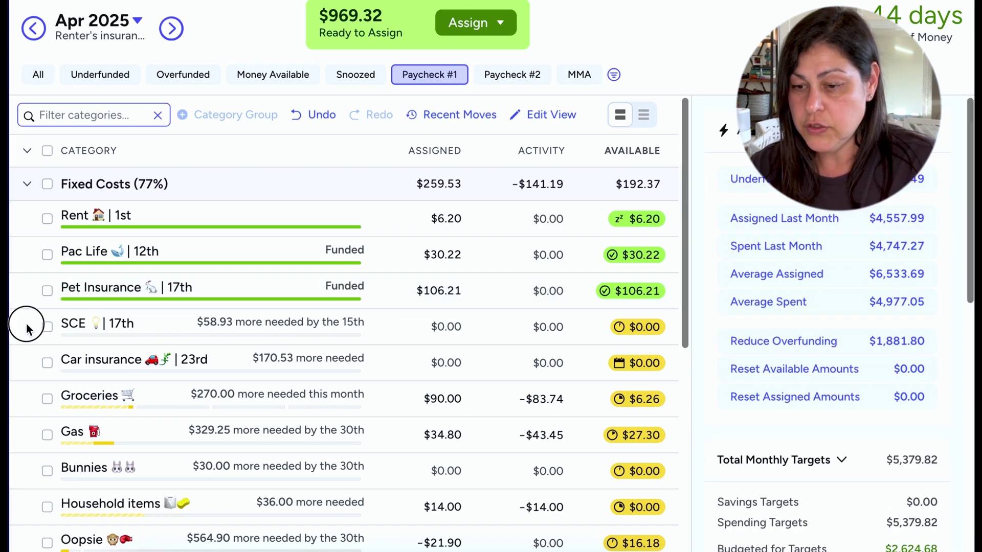
Auto-assign the full underfunded amounts for April to SCE, $58.93, and Car insurance, $170.53.
left_click(26, 323)
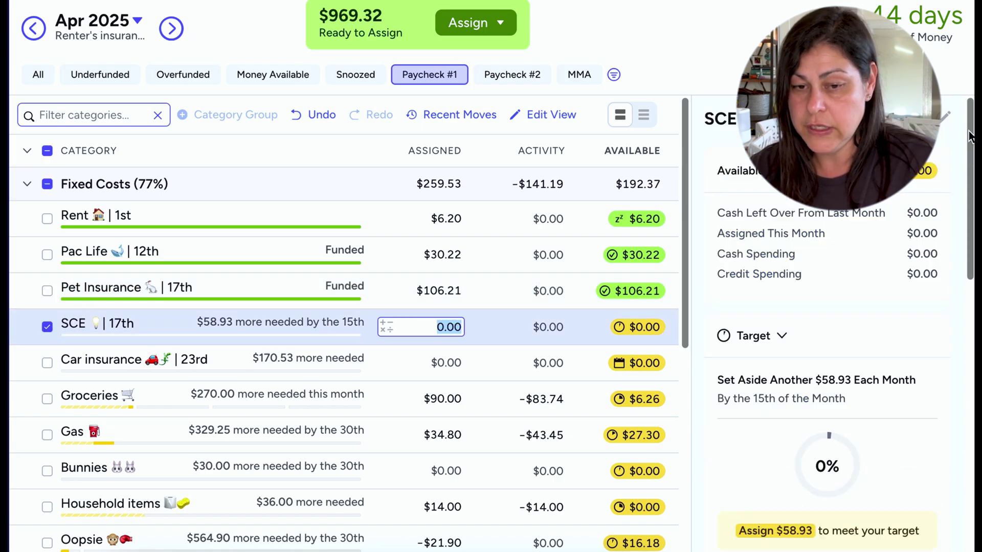
left_click_drag(969, 132, 963, 308)
left_click(856, 376)
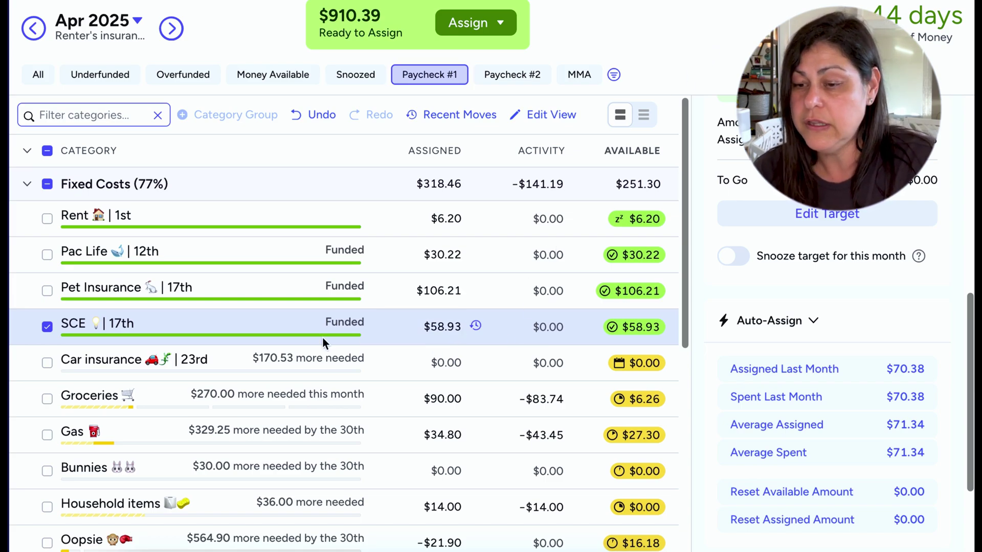
left_click(33, 363)
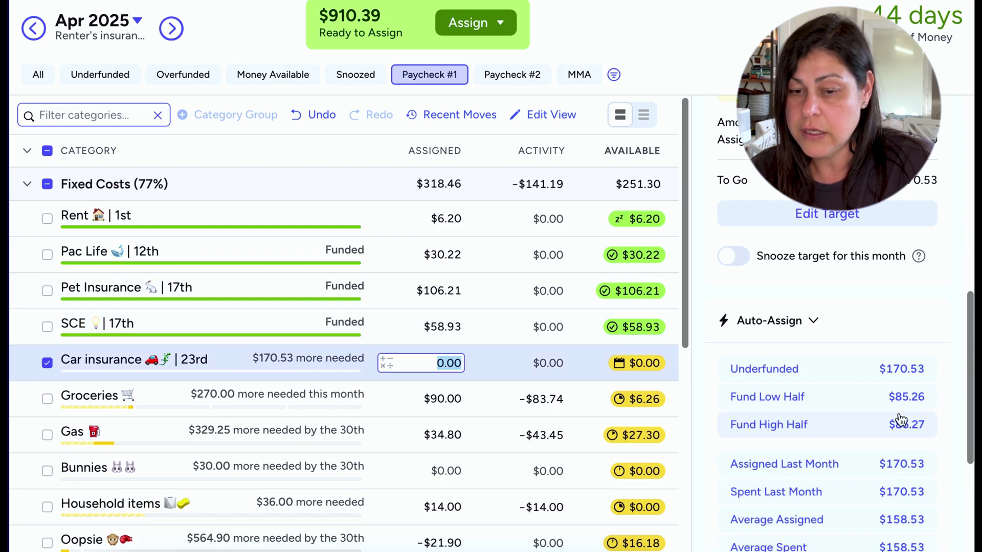
left_click(775, 377)
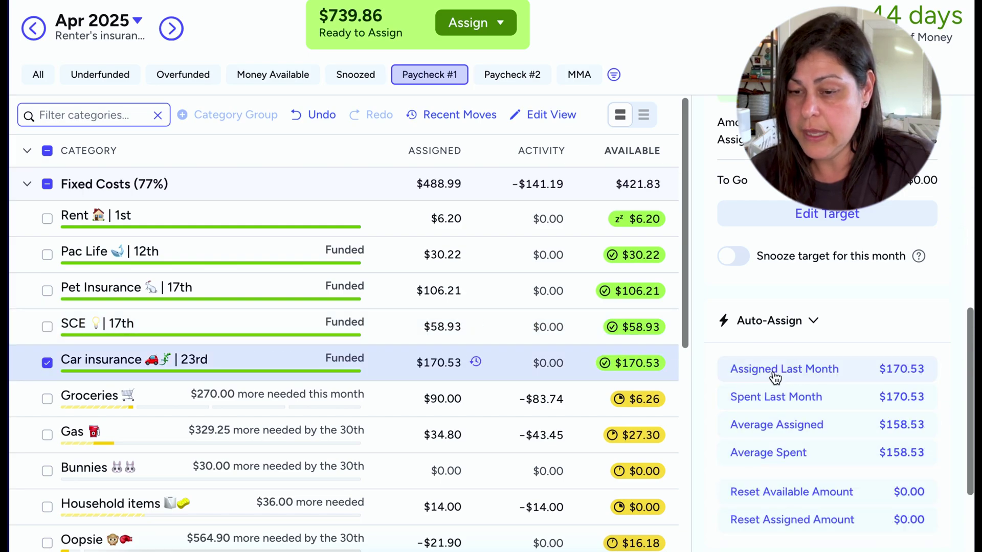
Auto-assign half of the April target, $180.00, to the Groceries category.
left_click(27, 406)
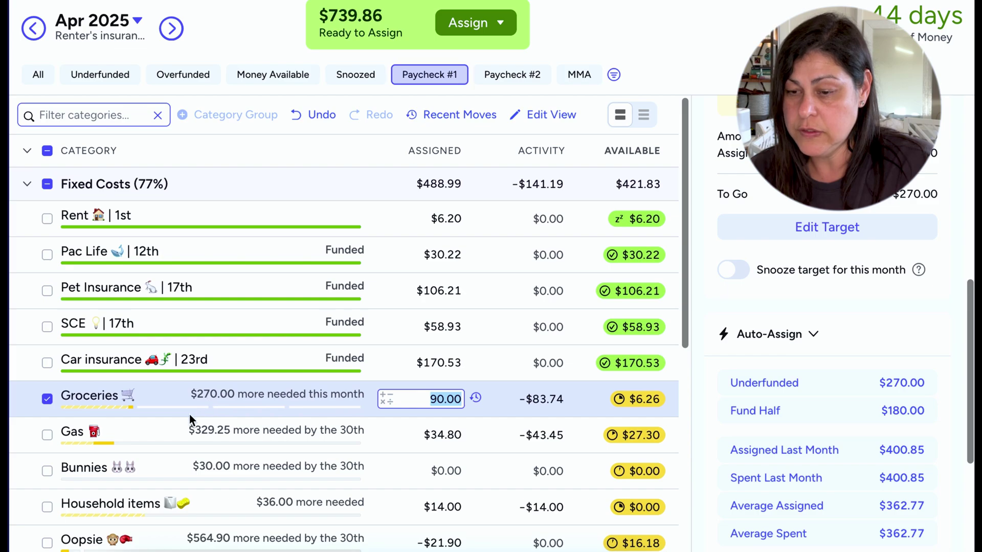
left_click(48, 399)
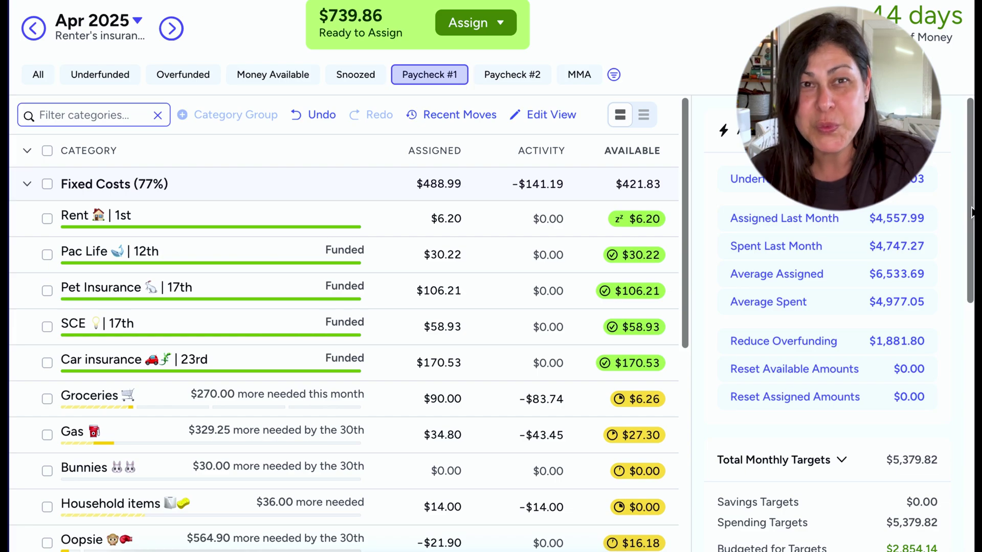
scroll(971, 227, "down", 1)
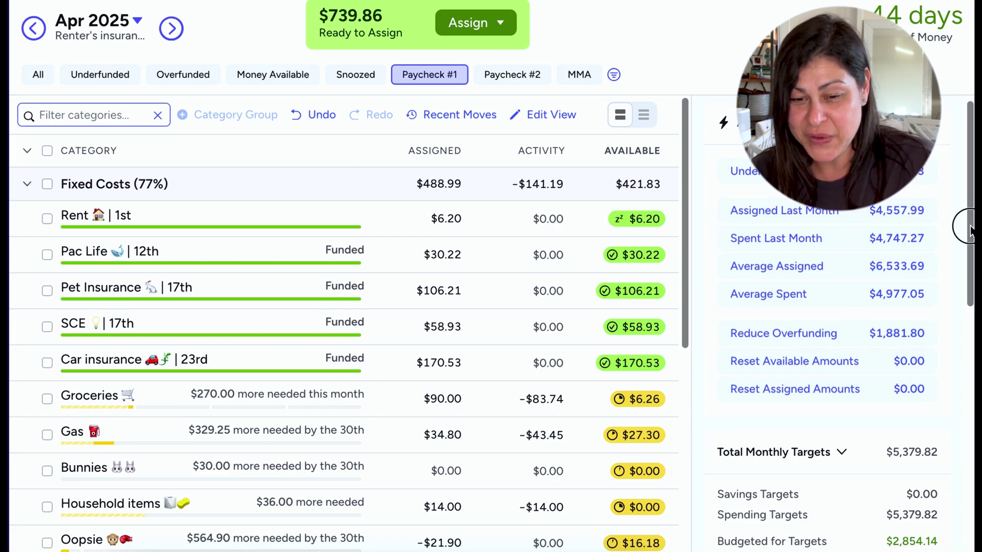
left_click(28, 400)
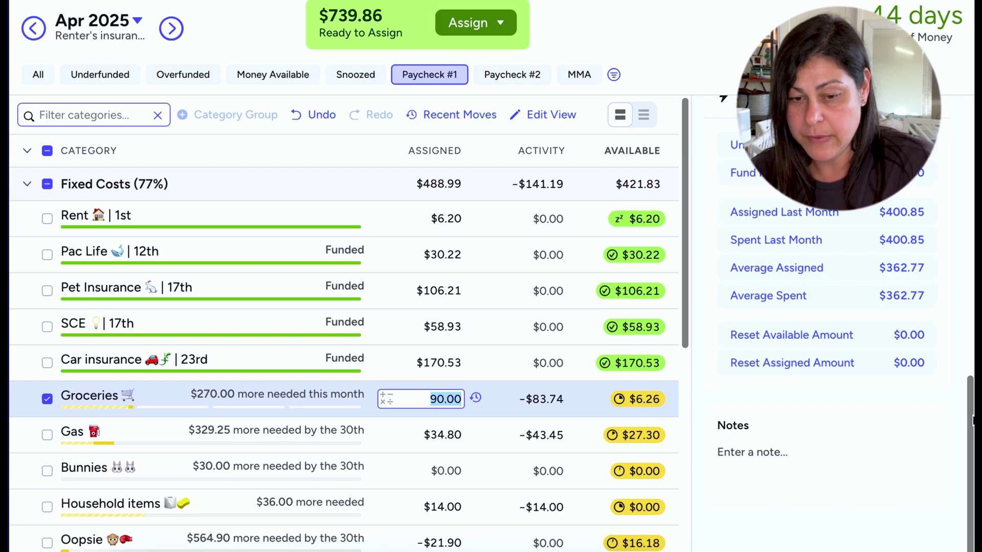
scroll(838, 306, "up", 3)
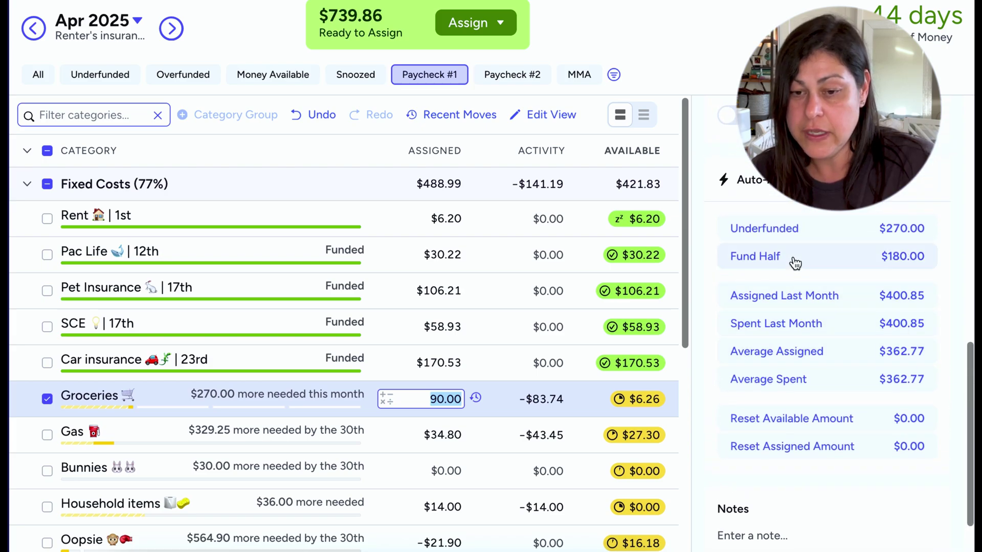
left_click(794, 260)
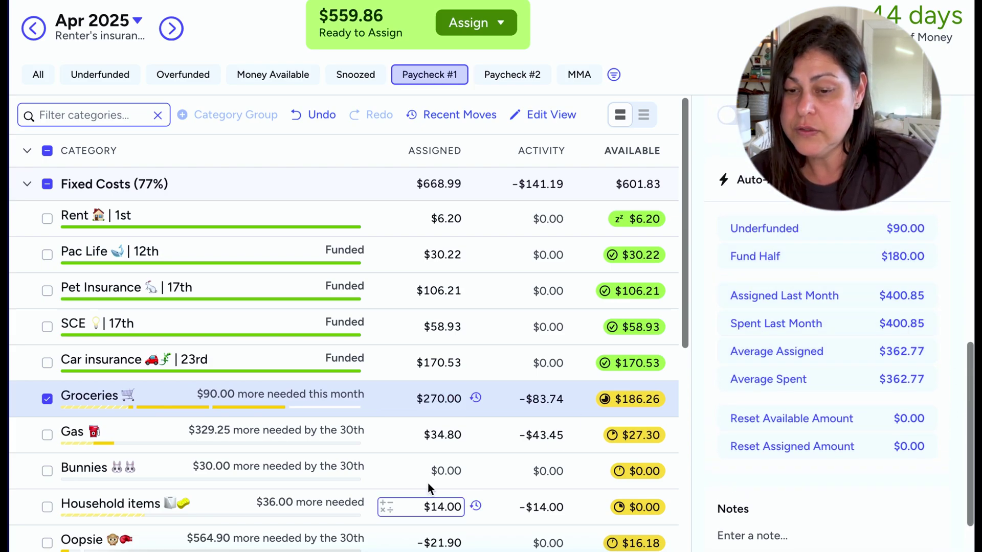
left_click(47, 399)
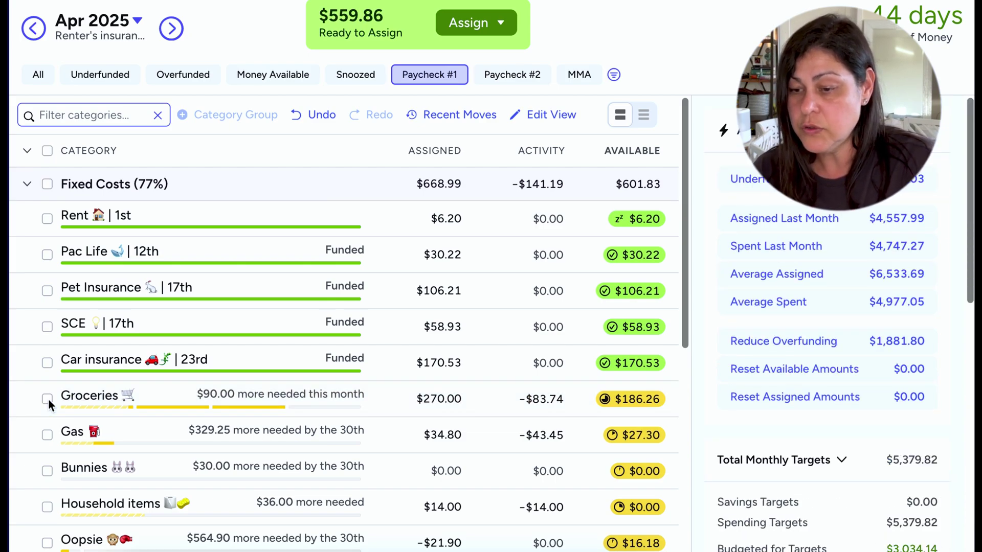
Auto-assign the high half of the April target, $182.03, to the Gas category.
left_click(29, 434)
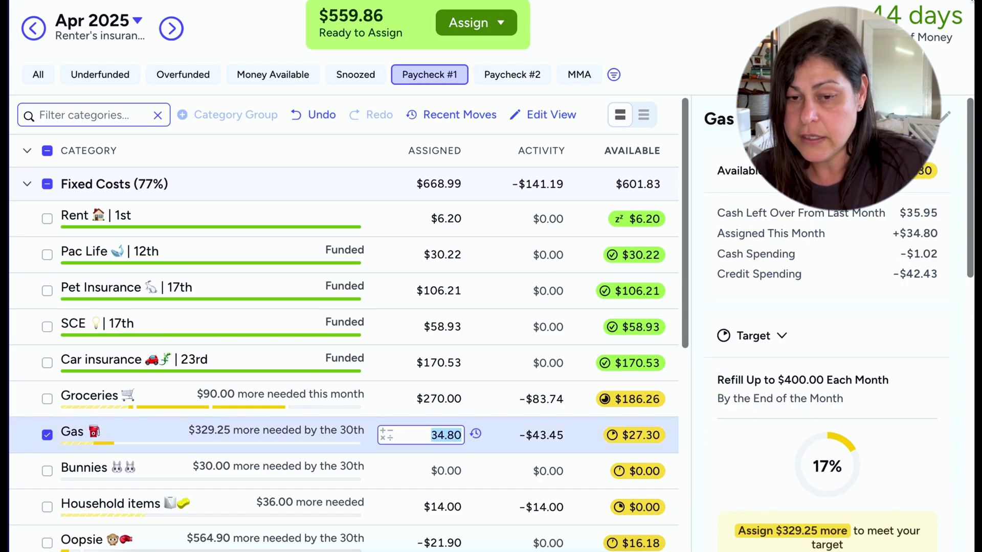
left_click_drag(973, 122, 966, 305)
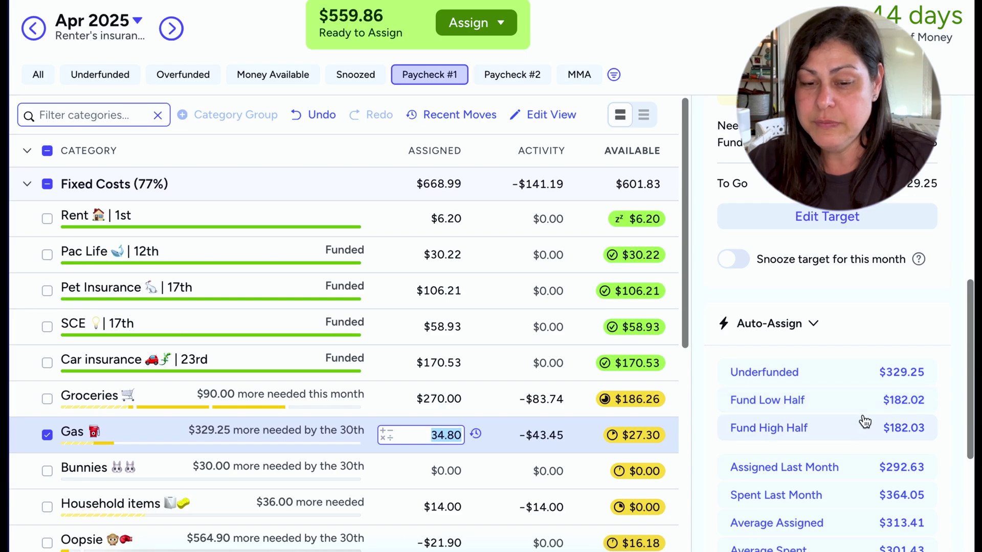
left_click(855, 435)
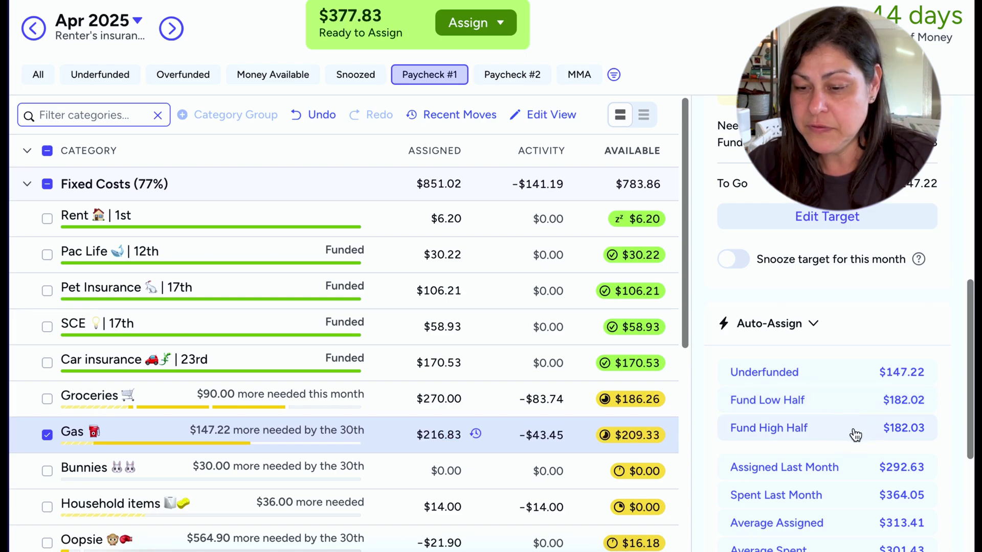
left_click(48, 435)
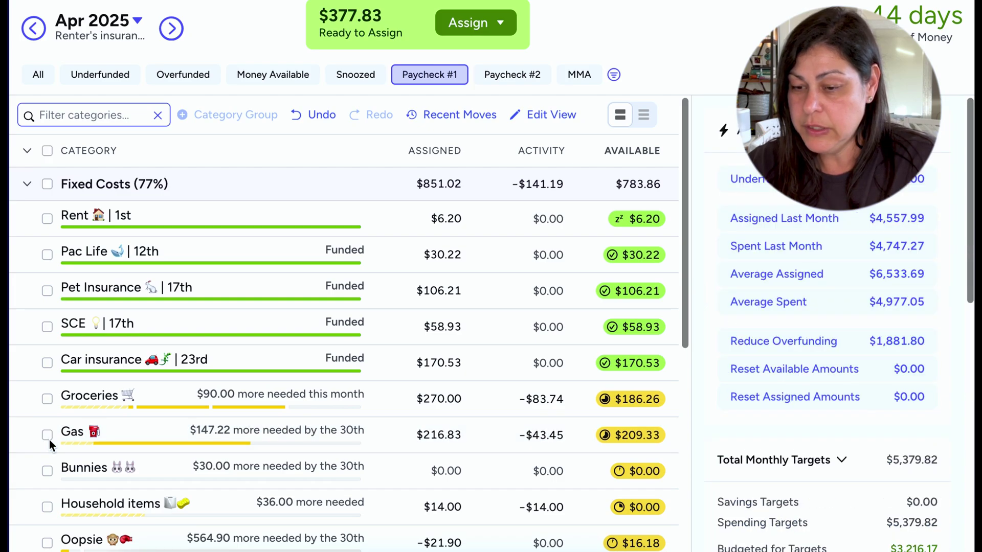
Add $75.00 to the amount assigned to Gas for April.
left_click(140, 427)
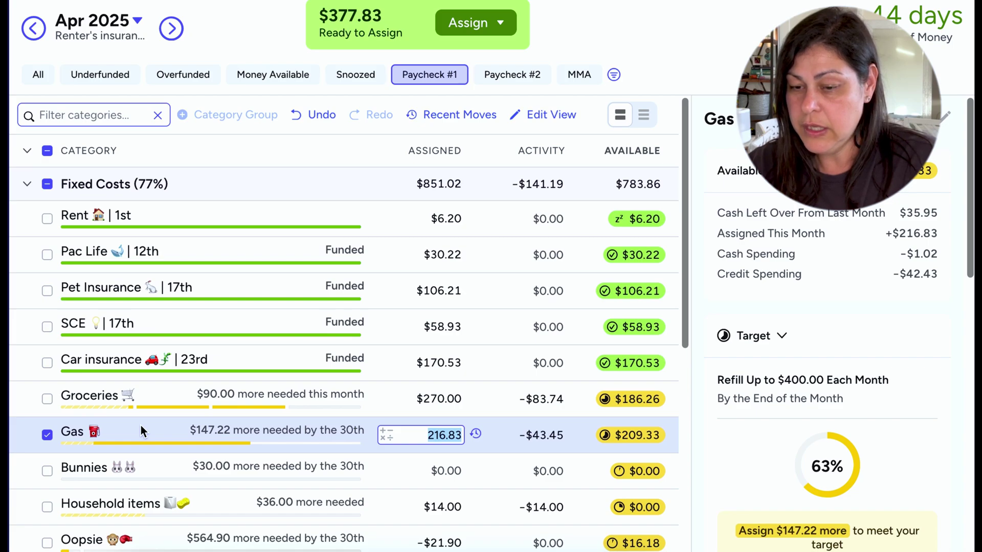
left_click(384, 435)
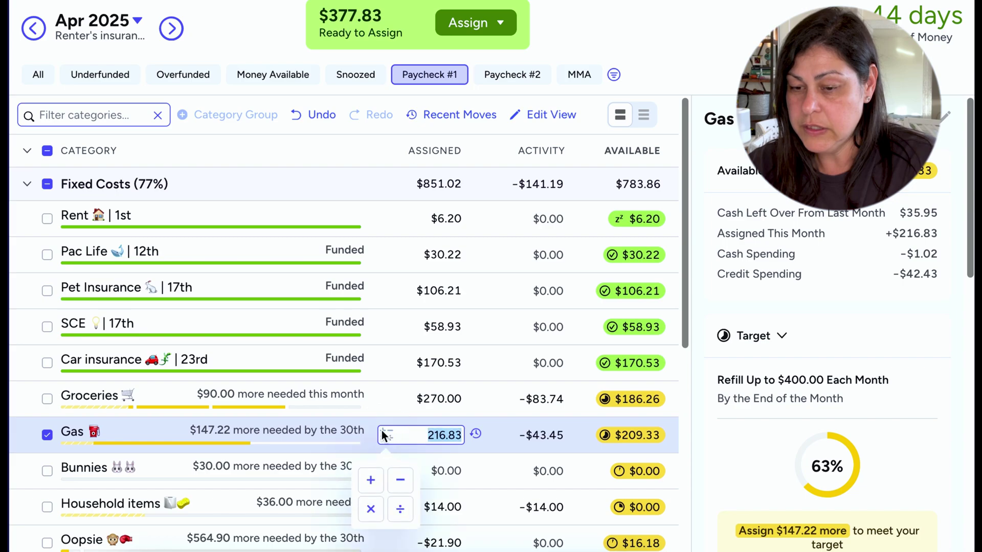
left_click(375, 481)
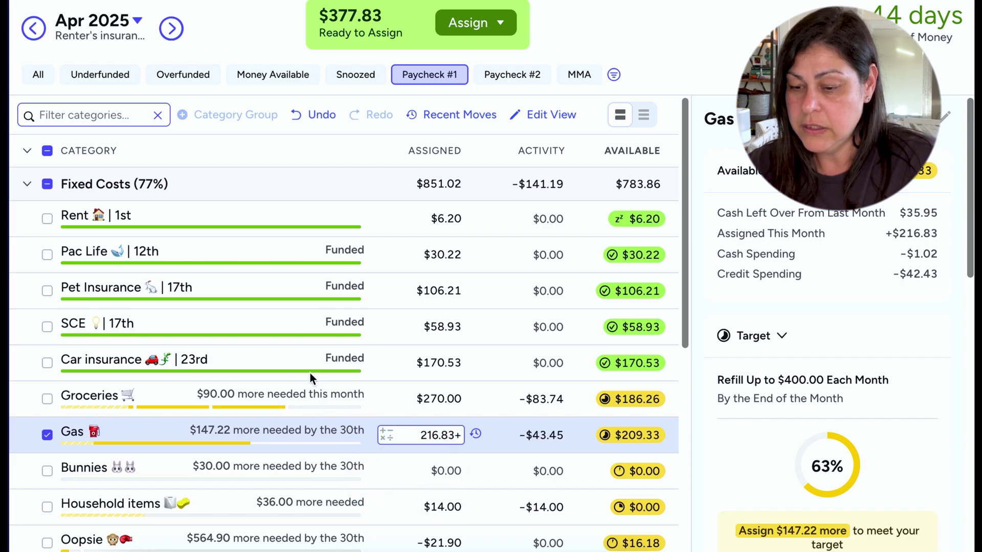
type("75.00")
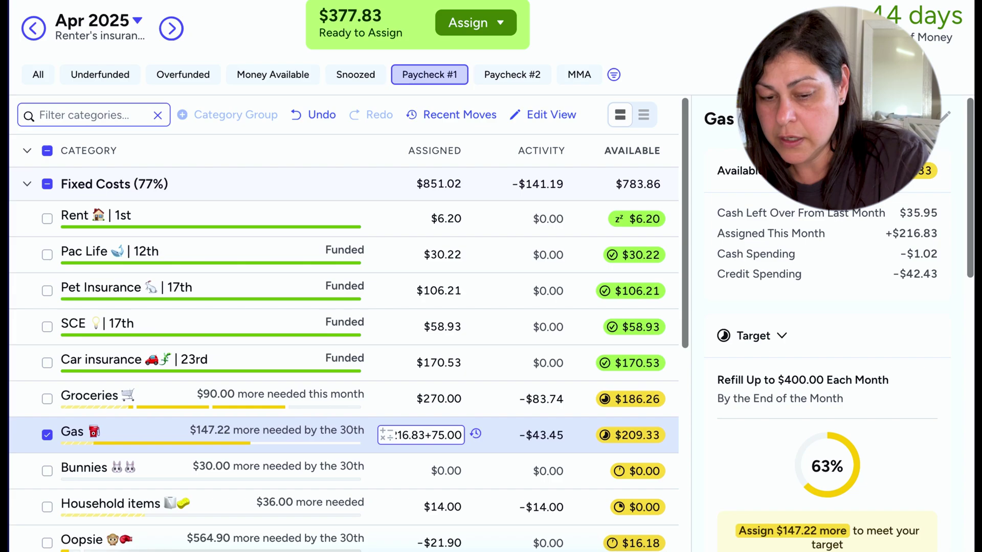
key("Return")
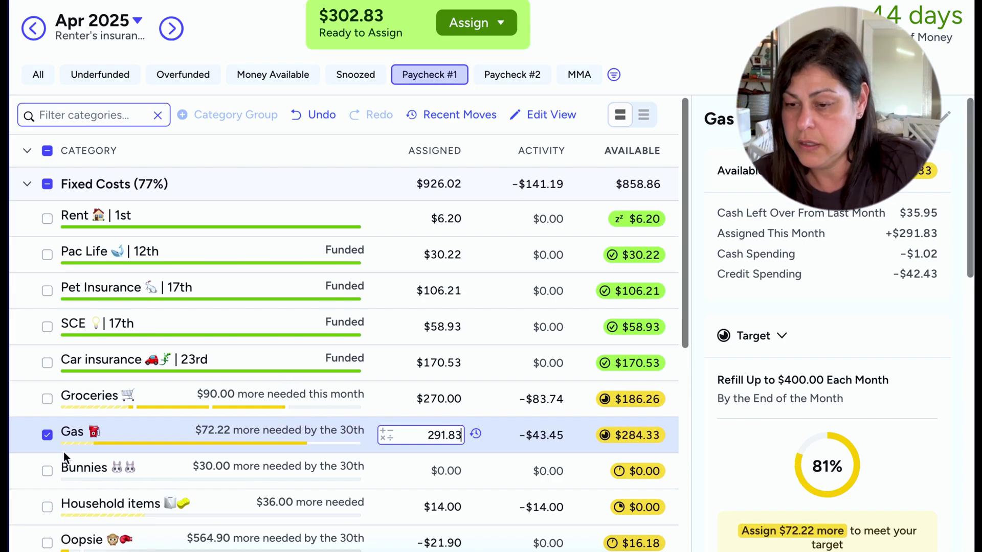
left_click(47, 437)
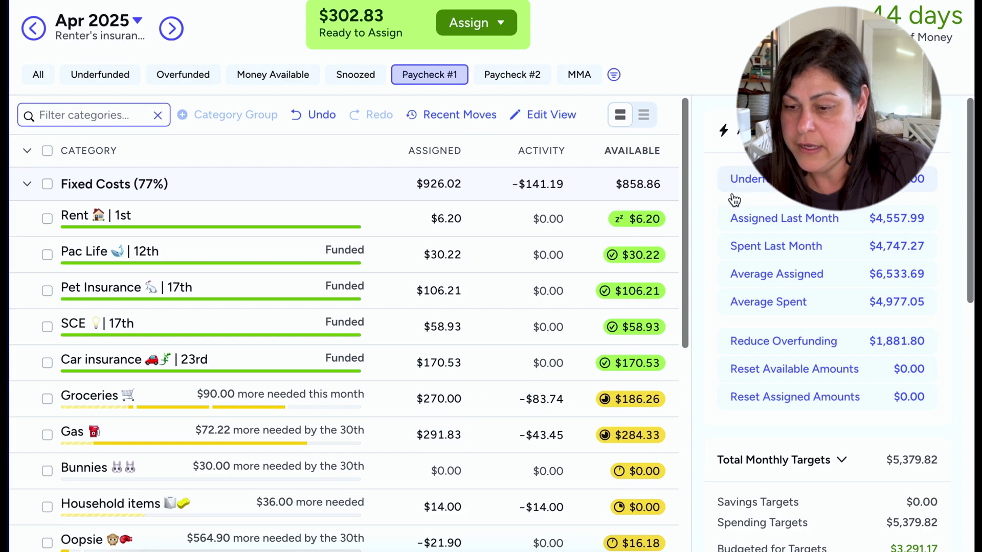
left_click_drag(684, 201, 695, 256)
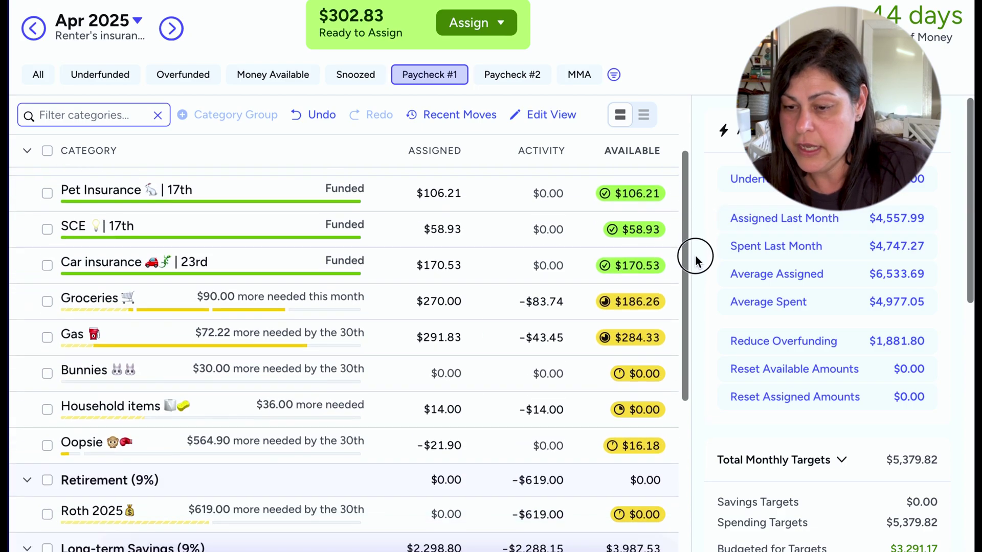
Auto-assign half of the April target to the Bunnies category, $15.00, and to the Household items category, $25.00.
left_click(154, 364)
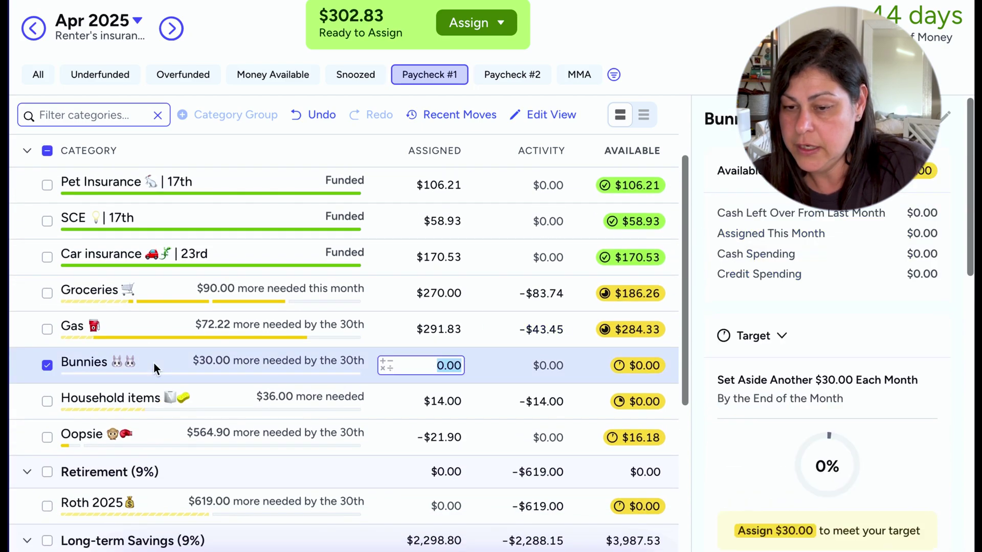
left_click_drag(971, 153, 968, 335)
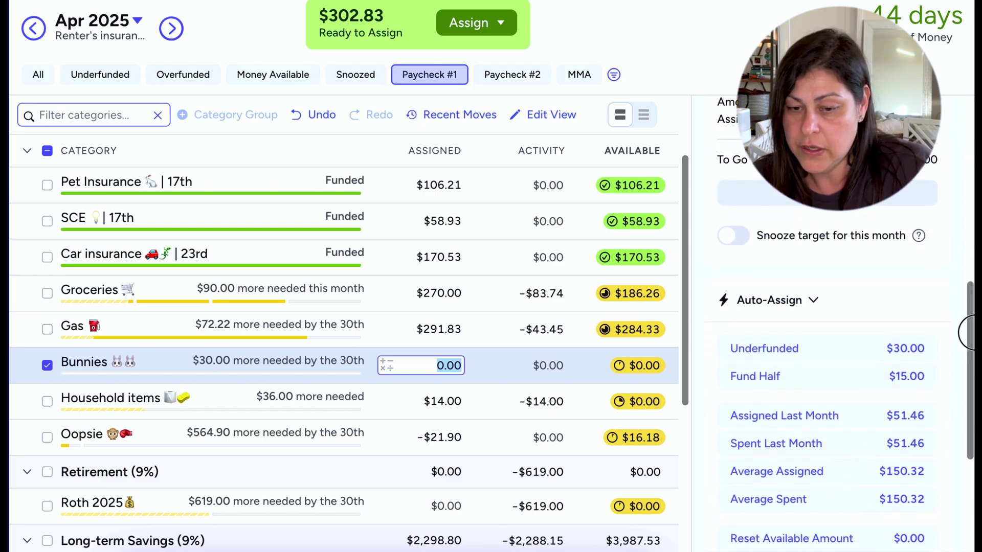
left_click(790, 376)
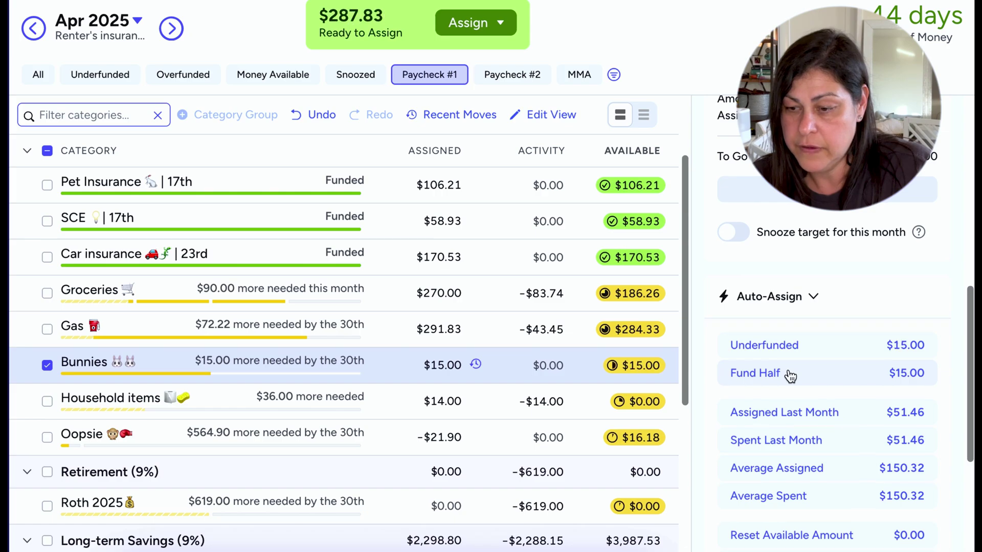
left_click(47, 367)
left_click(33, 401)
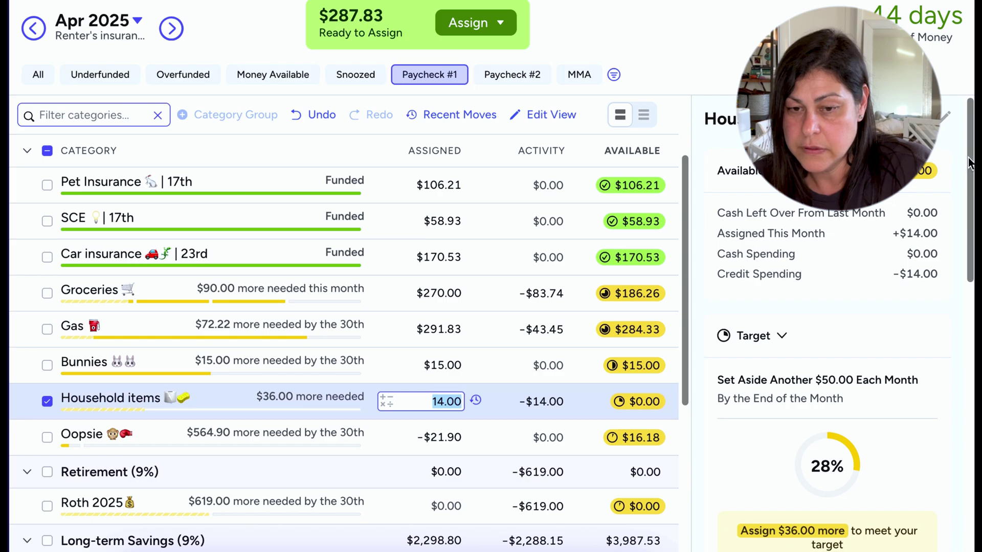
left_click_drag(973, 172, 968, 364)
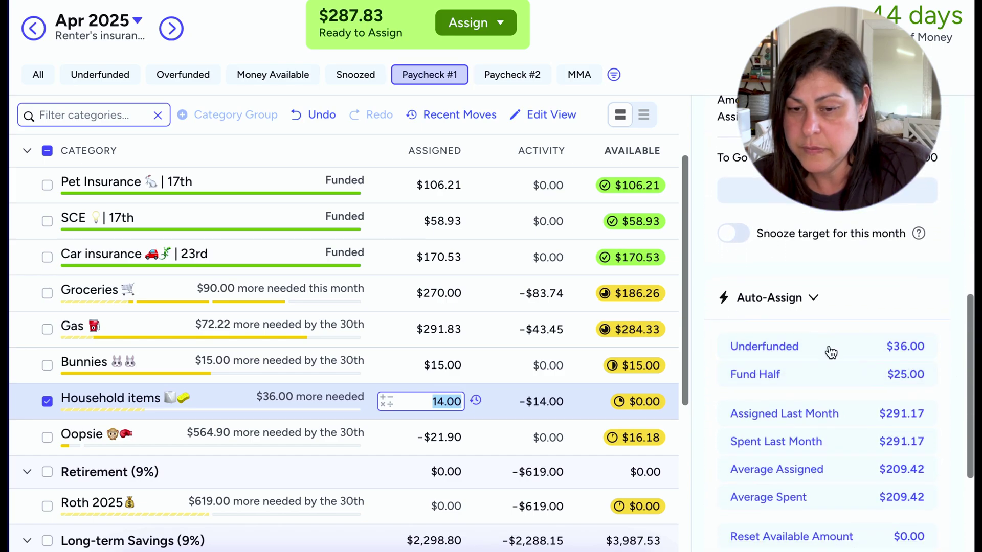
left_click(808, 385)
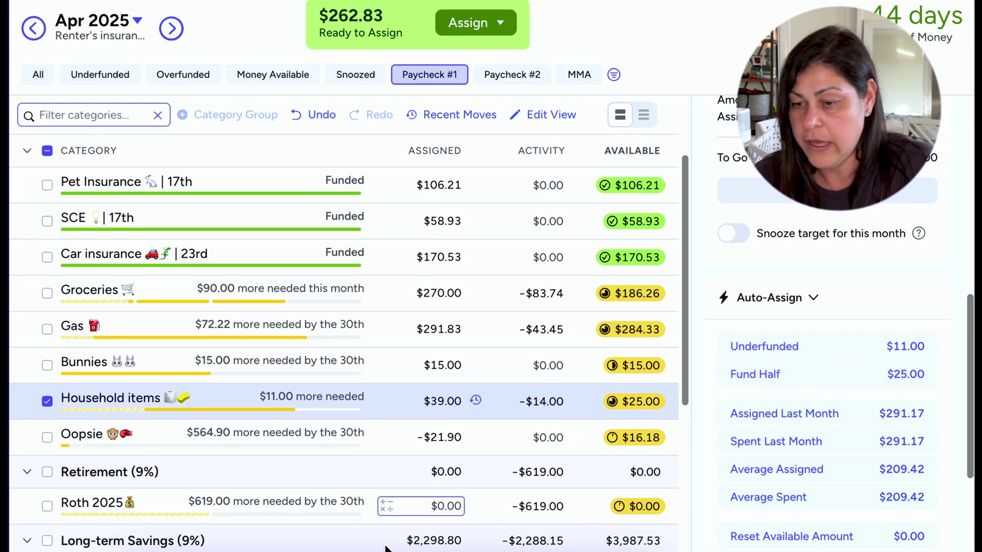
Add $150.00 to the amount assigned to Oopsie for April.
left_click(32, 439)
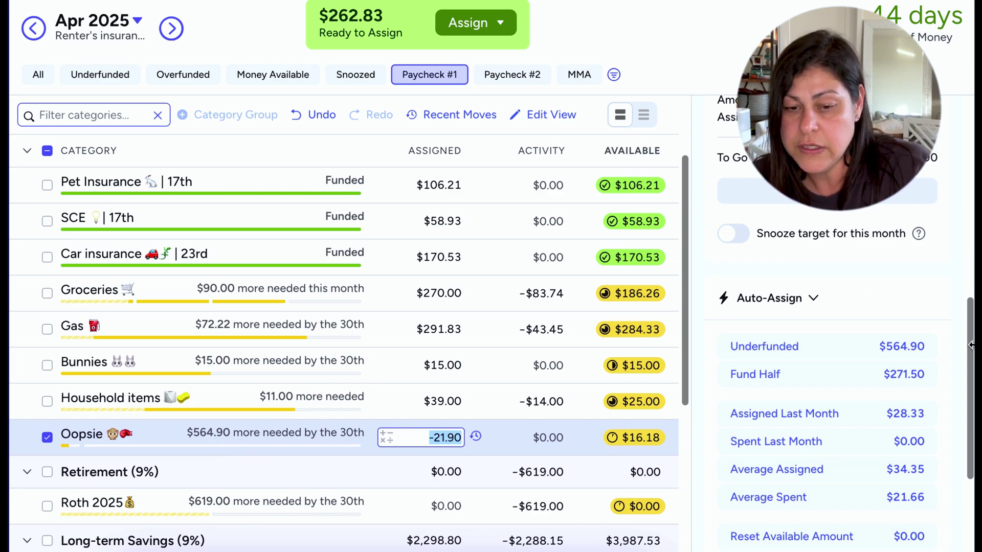
left_click_drag(973, 350, 971, 375)
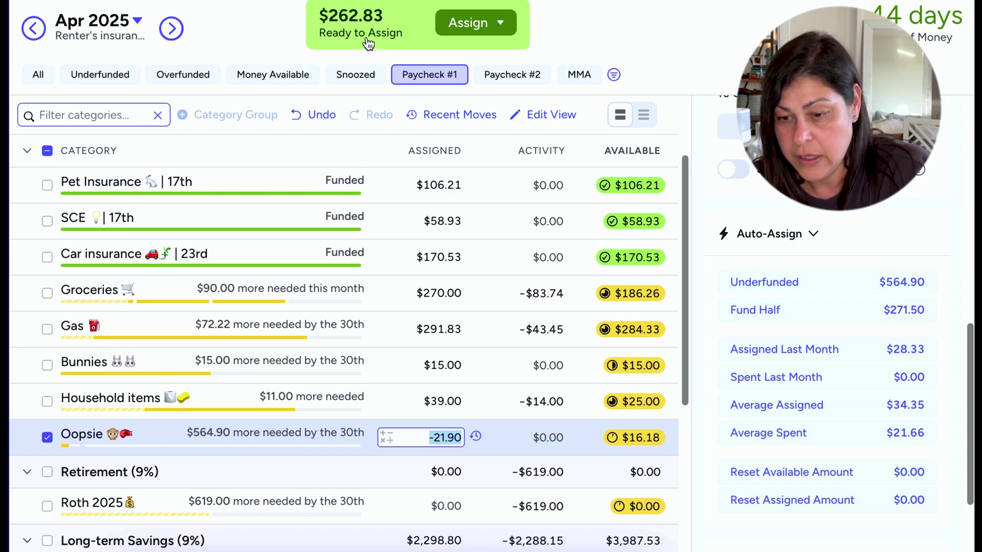
left_click(384, 438)
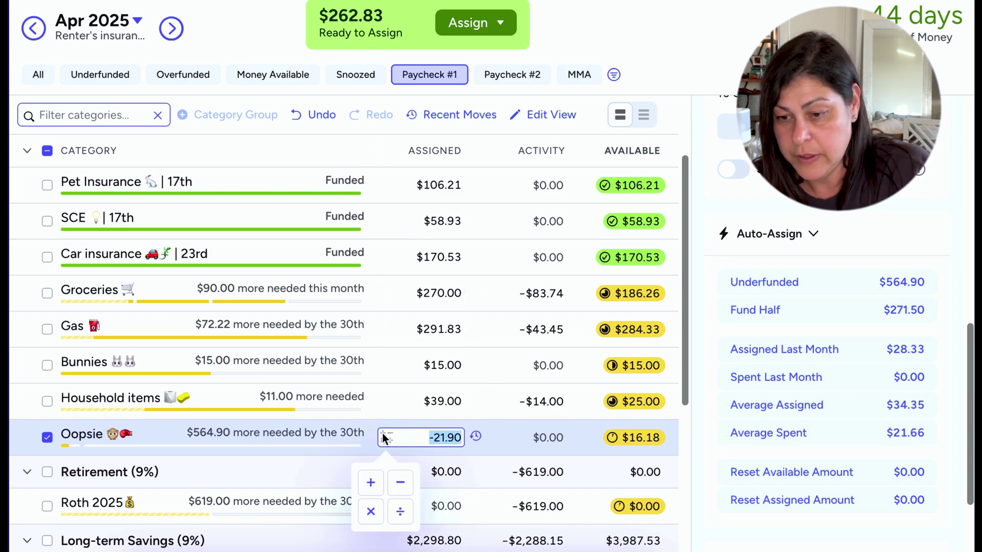
left_click(378, 483)
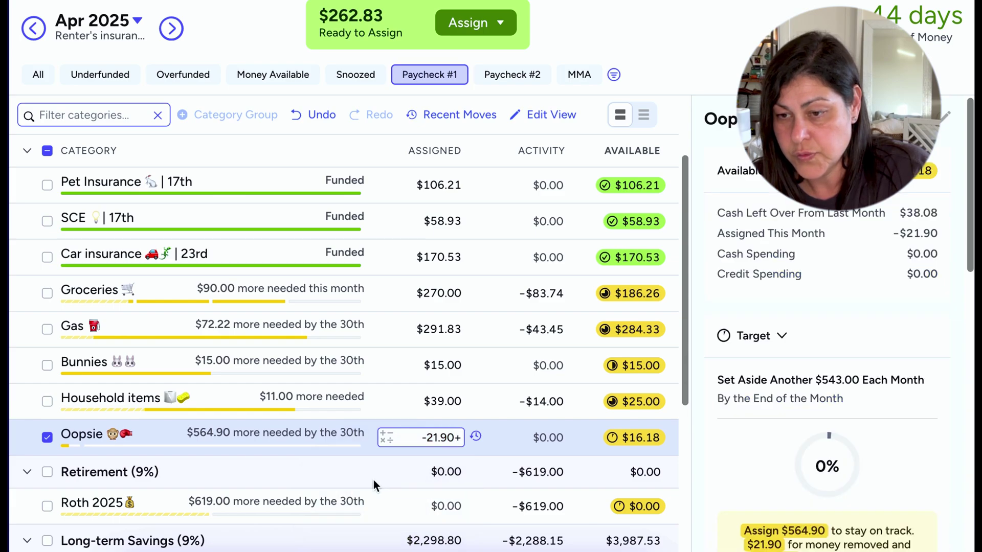
type("1")
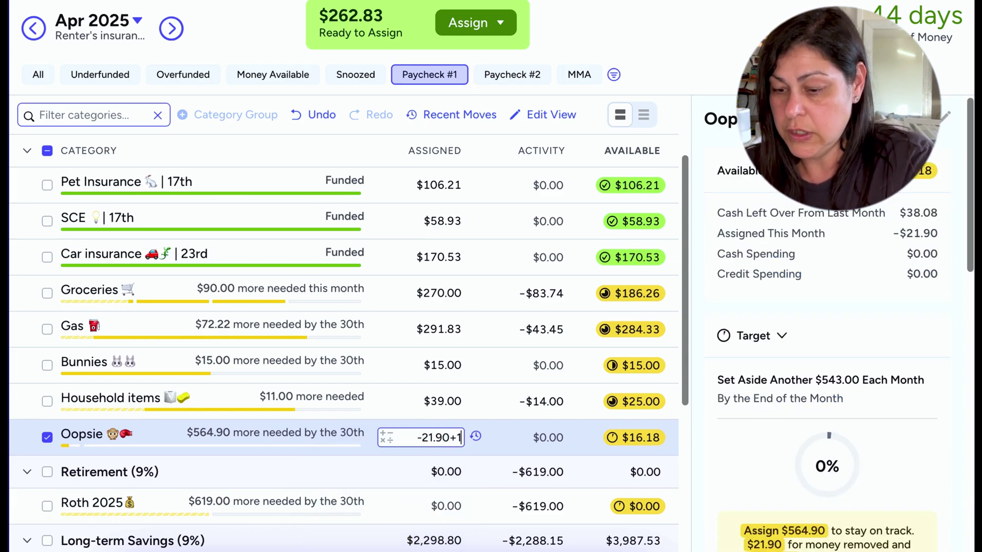
type("50.00")
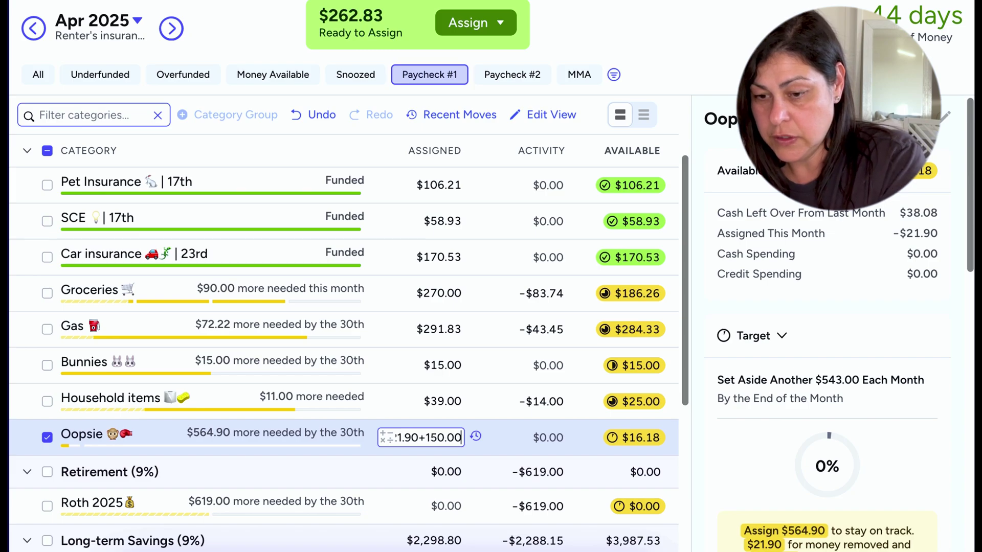
key("Return")
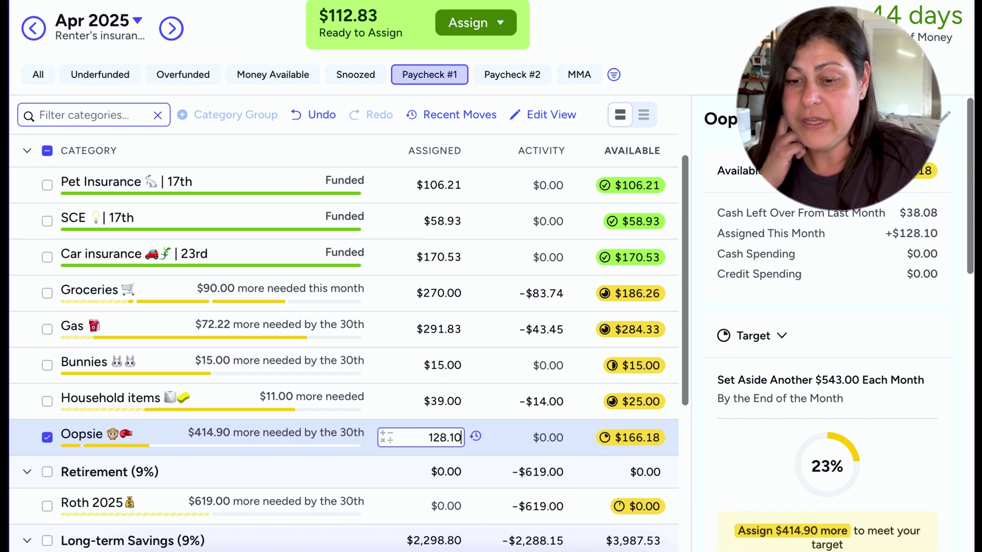
left_click(51, 436)
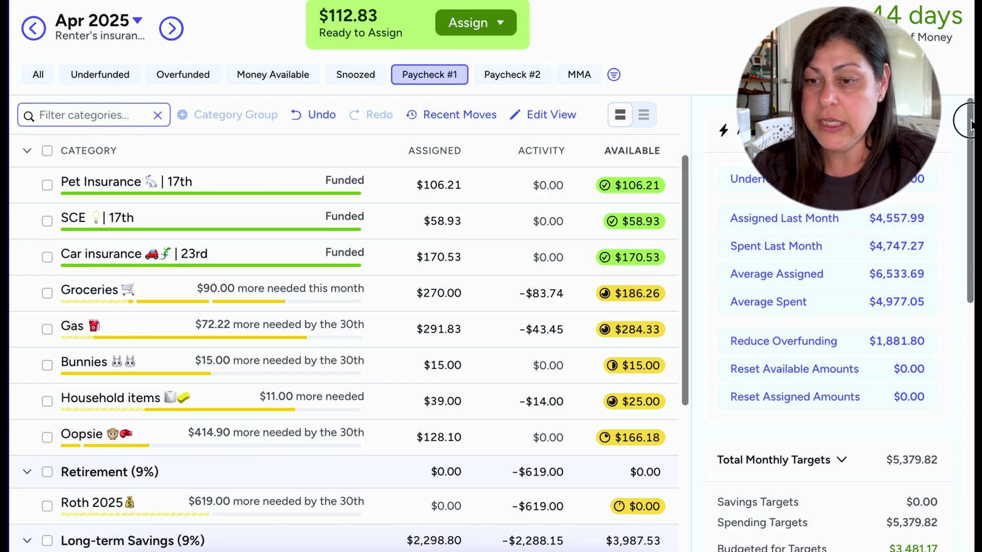
Review the remaining retirement, savings and guilt-free spending categories, switching from the Paycheck #1 view to all categories.
left_click_drag(972, 125, 970, 145)
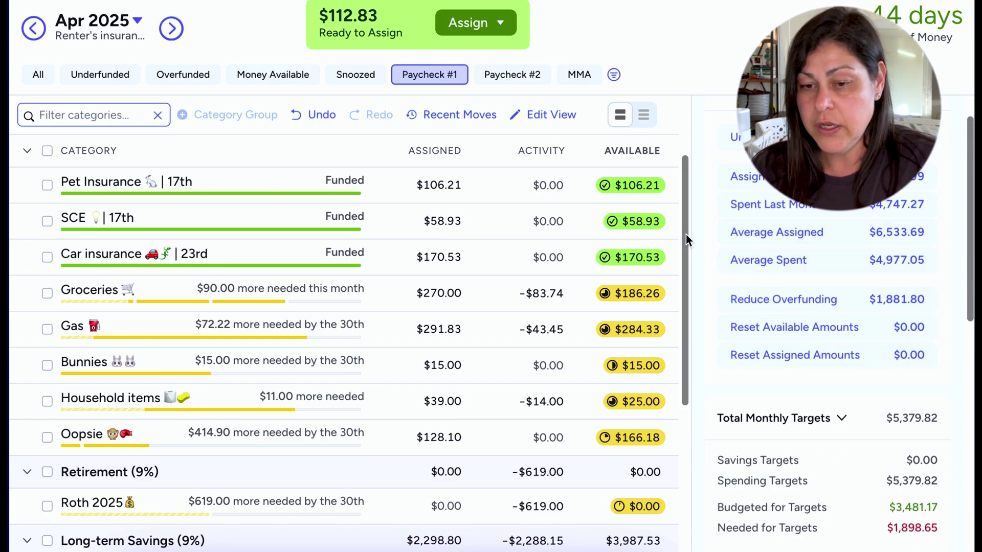
left_click_drag(685, 235, 701, 279)
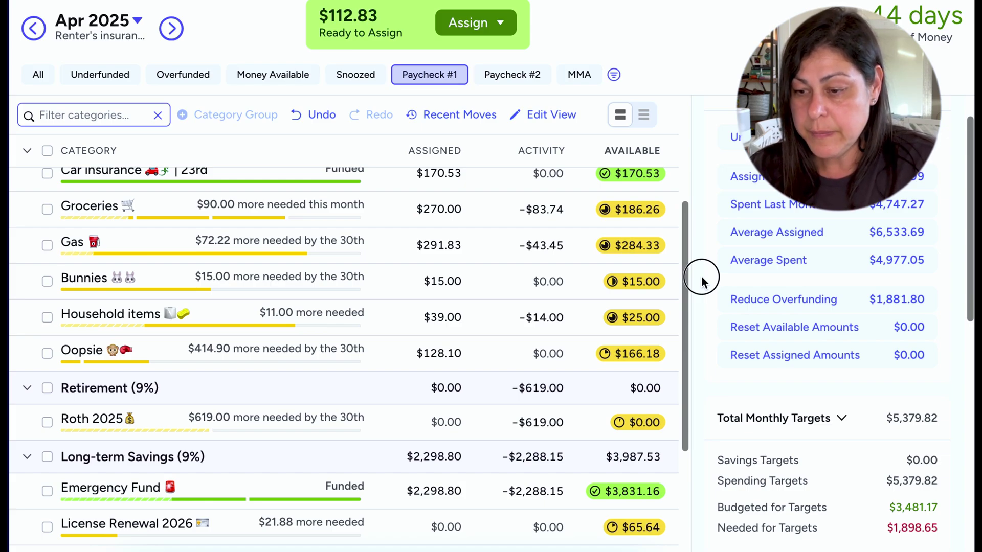
left_click_drag(701, 279, 711, 304)
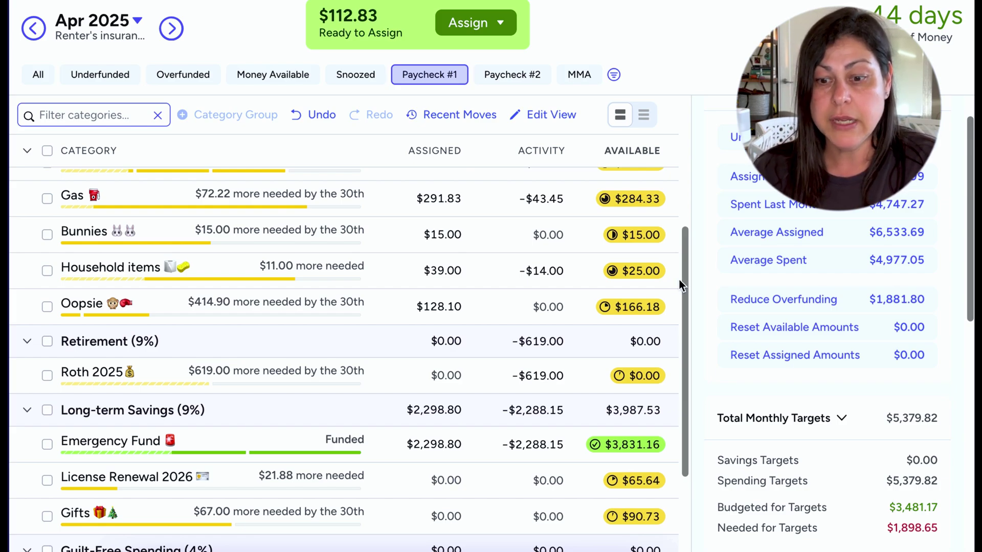
left_click_drag(686, 280, 711, 366)
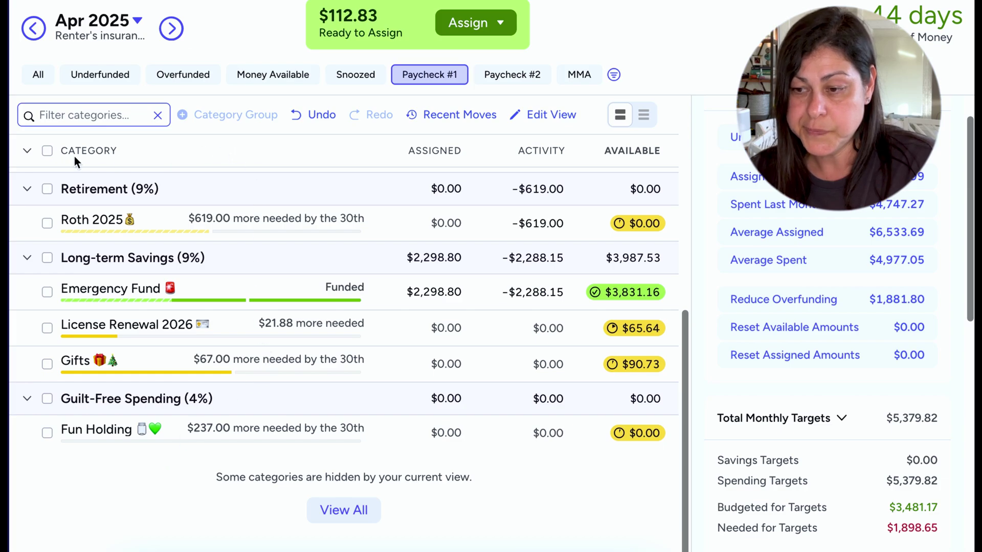
left_click(35, 75)
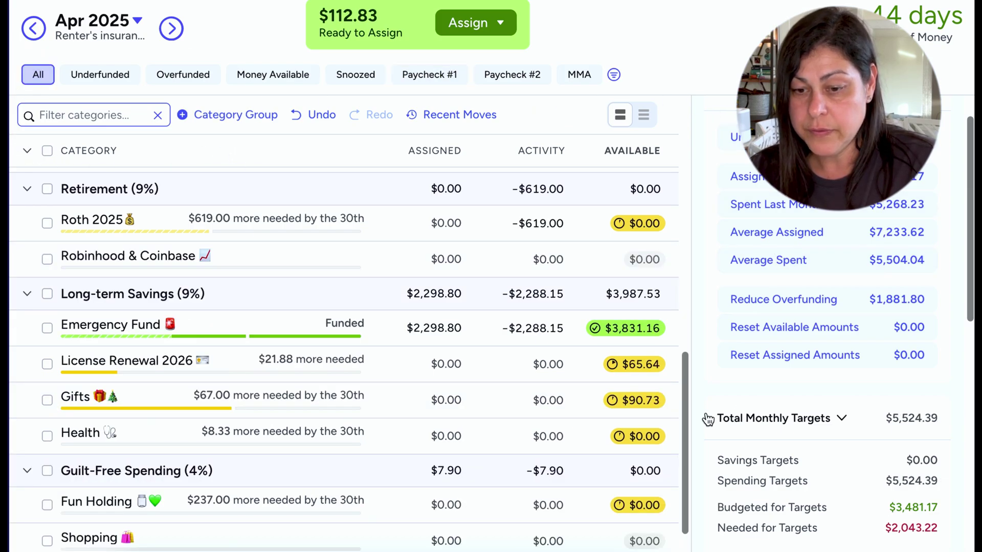
scroll(688, 369, "down", 2)
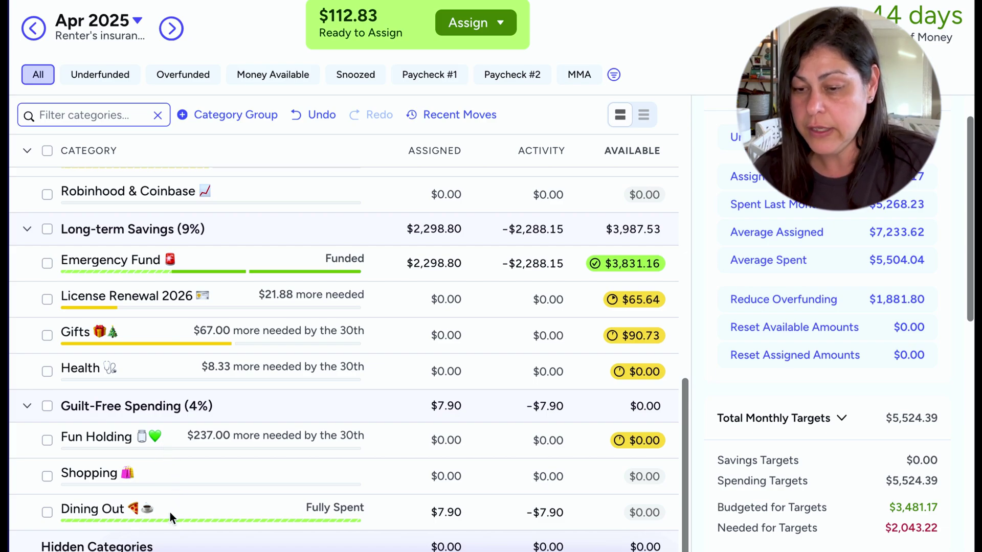
Manually assign all of the remaining $112.83 that is ready to assign to the Fun Holding category.
left_click(440, 443)
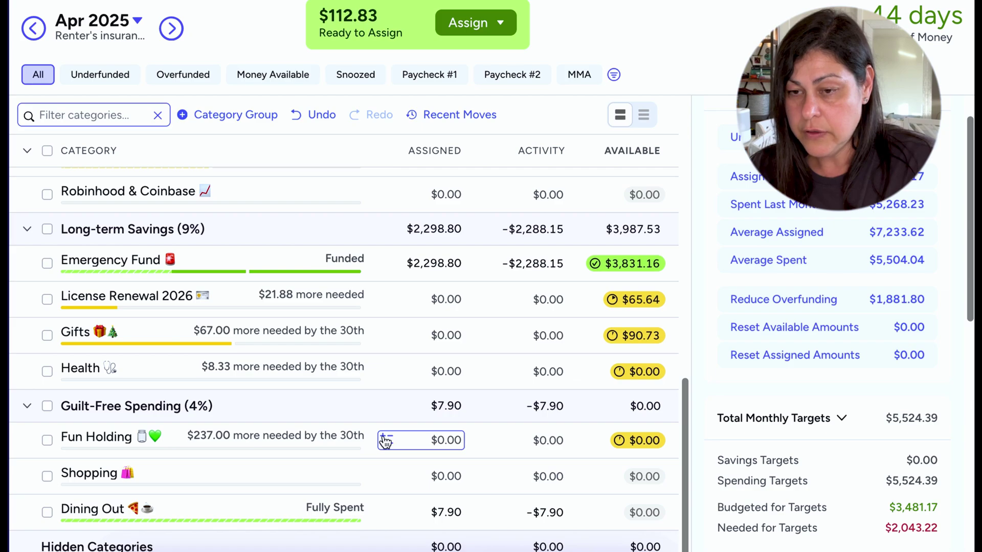
left_click(490, 30)
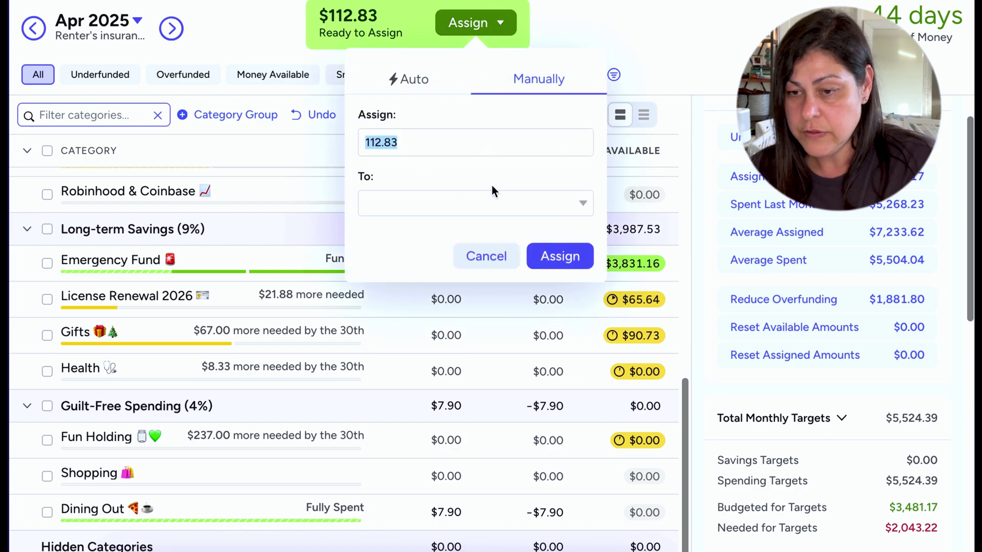
left_click(406, 203)
type("f")
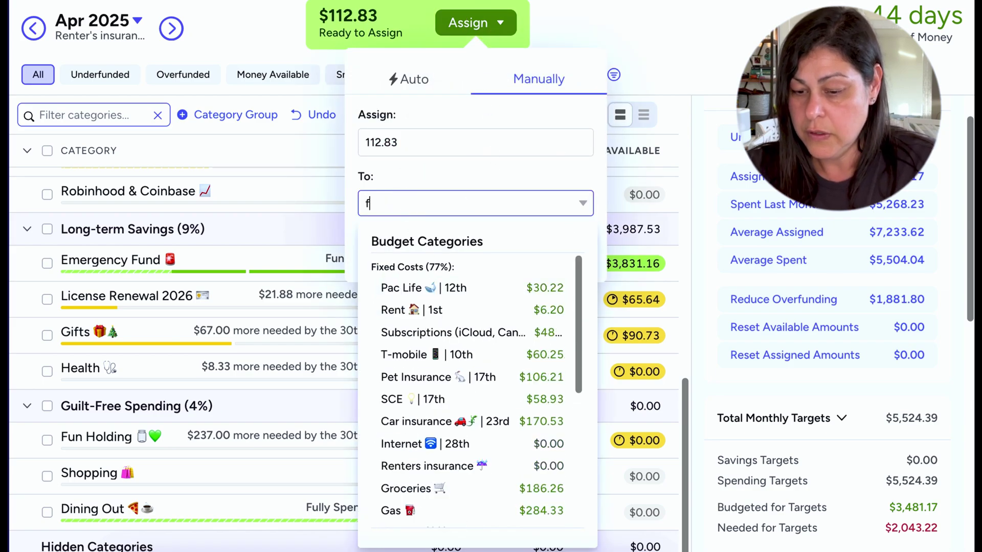
type("un")
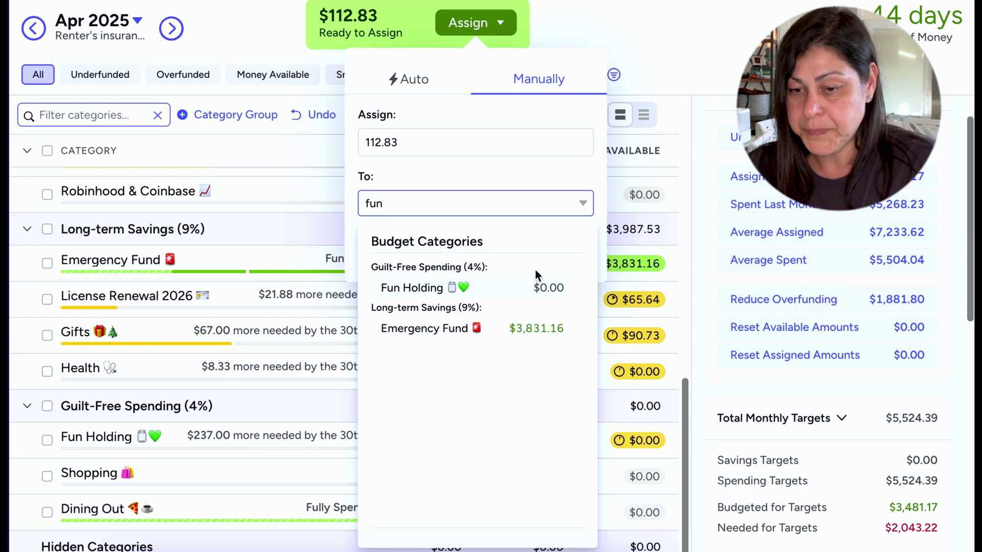
left_click(508, 291)
left_click(574, 254)
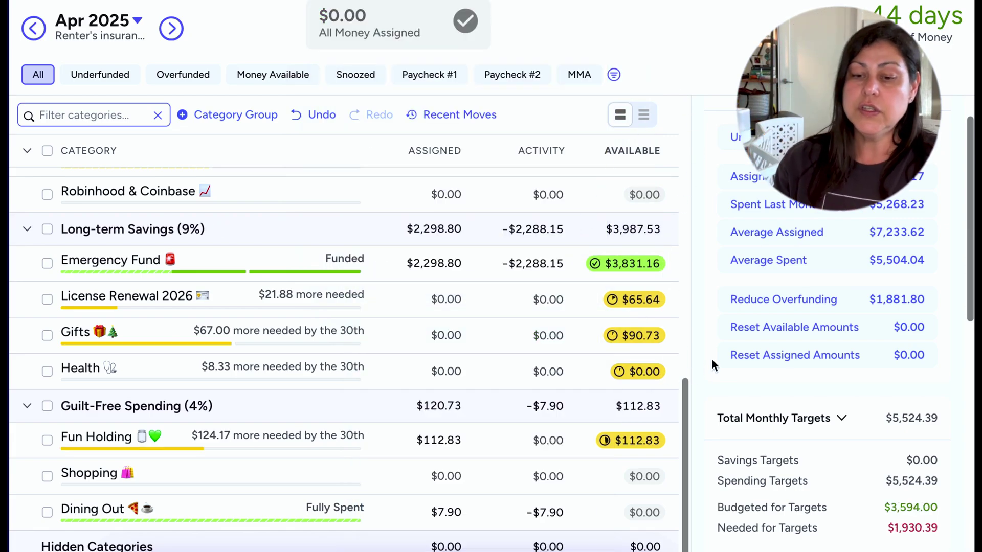
Review the April funding of every category in the full budget, from Next Month and Fixed Costs to Long-term Savings.
left_click_drag(685, 424, 704, 266)
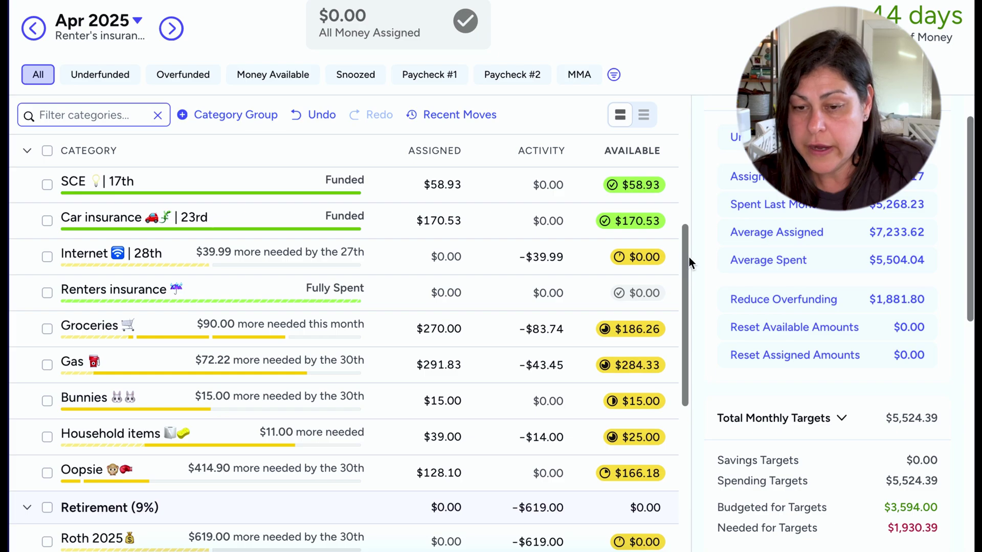
left_click_drag(688, 257, 705, 340)
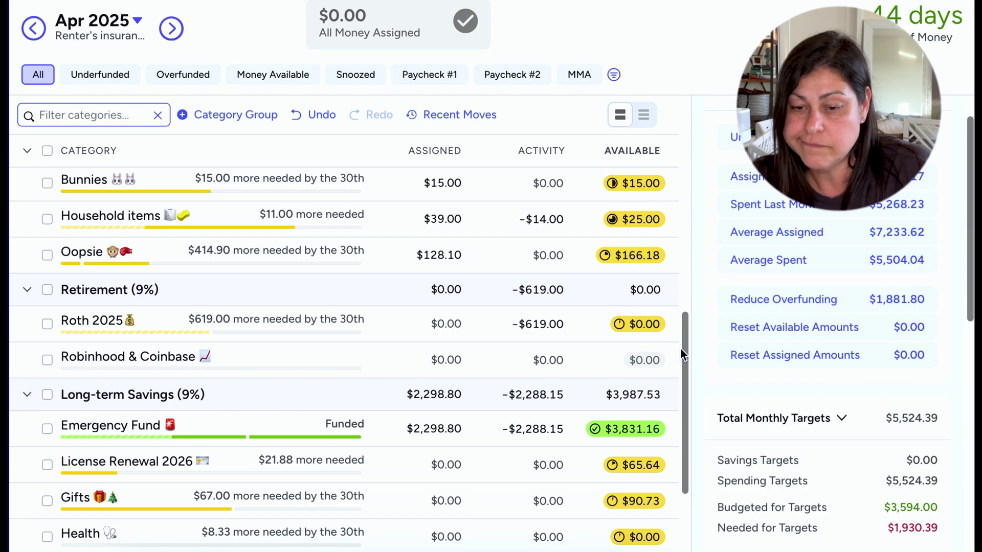
left_click_drag(685, 344, 661, 76)
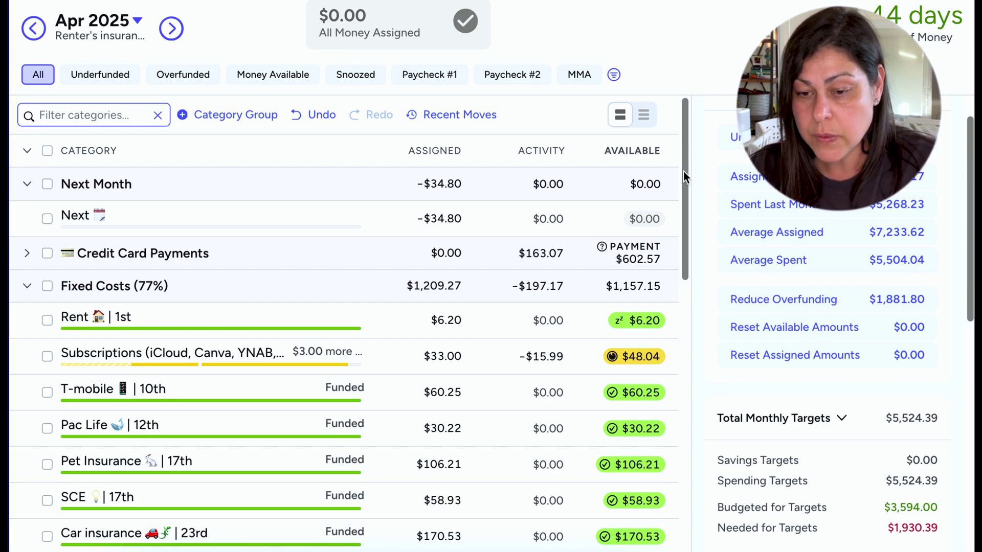
left_click_drag(683, 171, 499, 357)
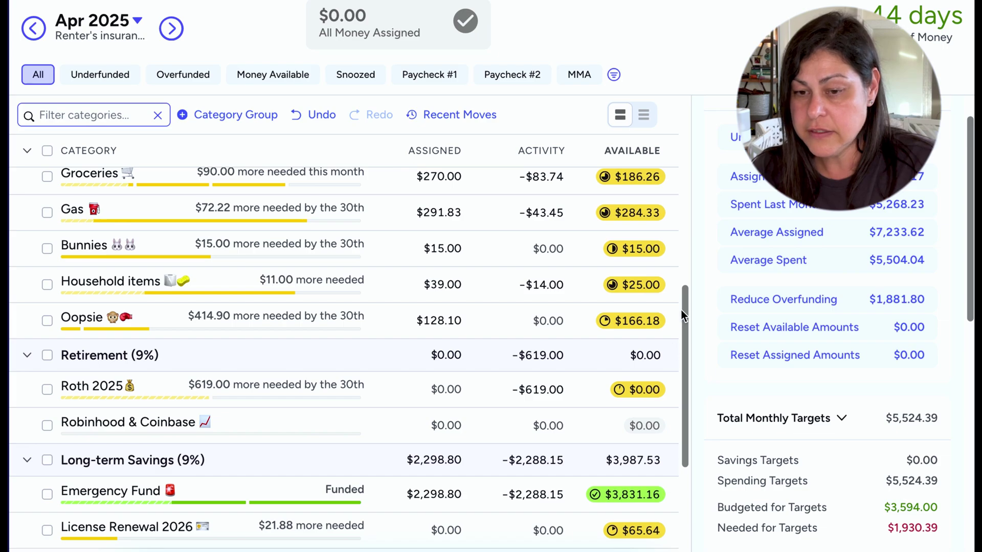
left_click_drag(686, 305, 663, 83)
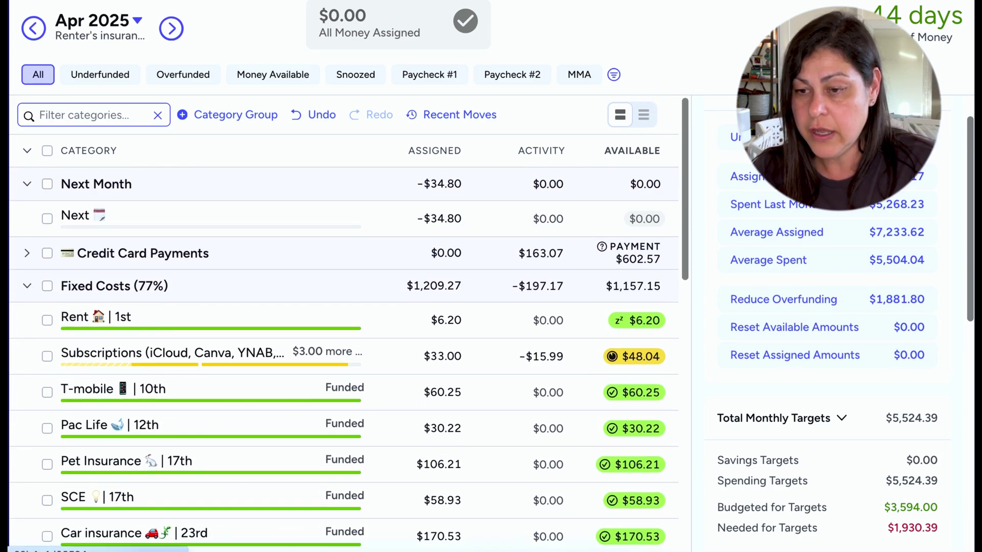
left_click_drag(701, 196, 713, 274)
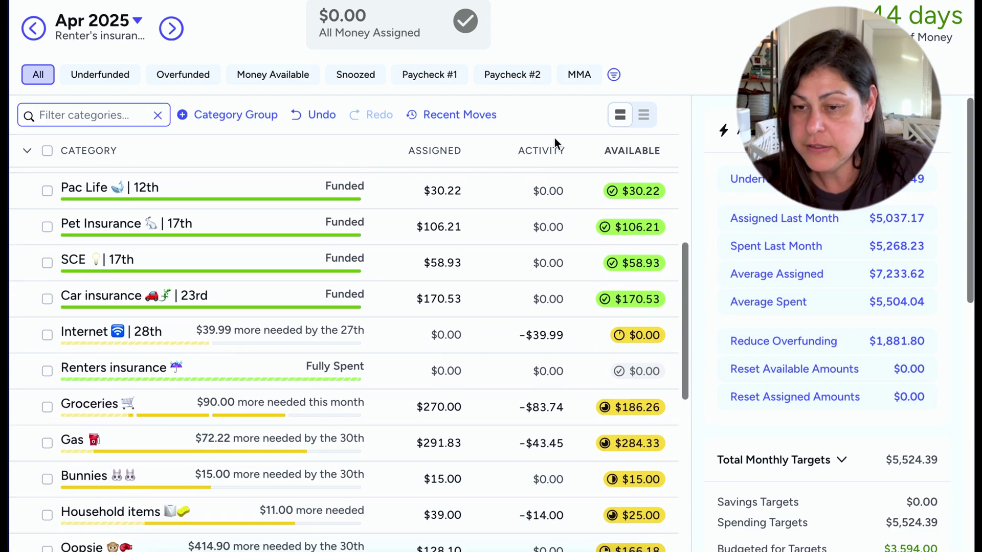
Examine the categories in the Paycheck #2 view, and return to the view of all categories.
left_click(525, 87)
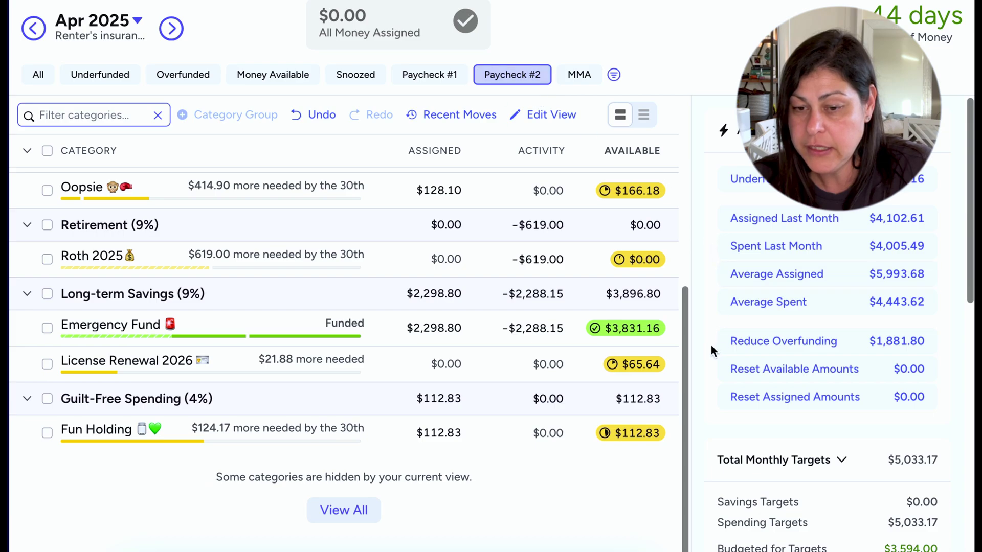
left_click_drag(687, 345, 693, 101)
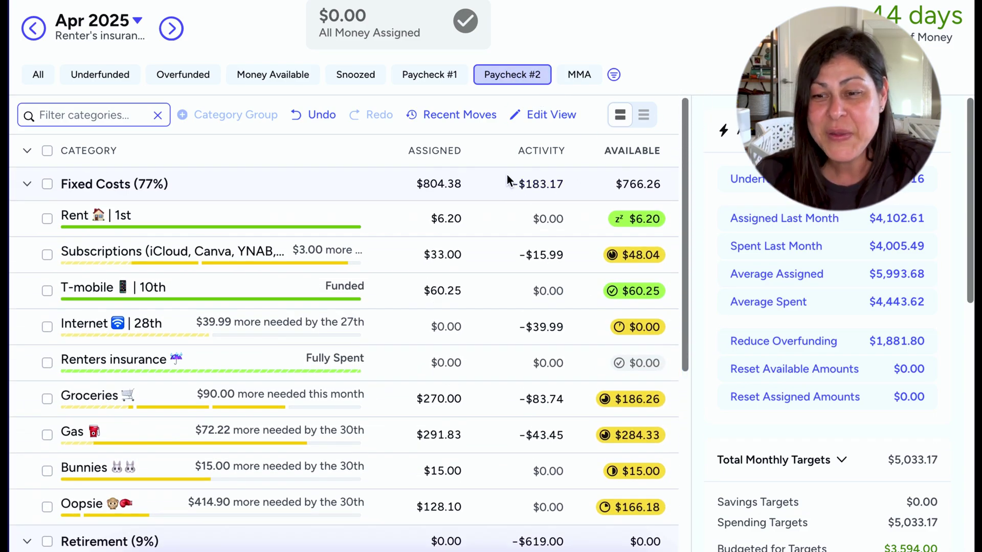
left_click(36, 78)
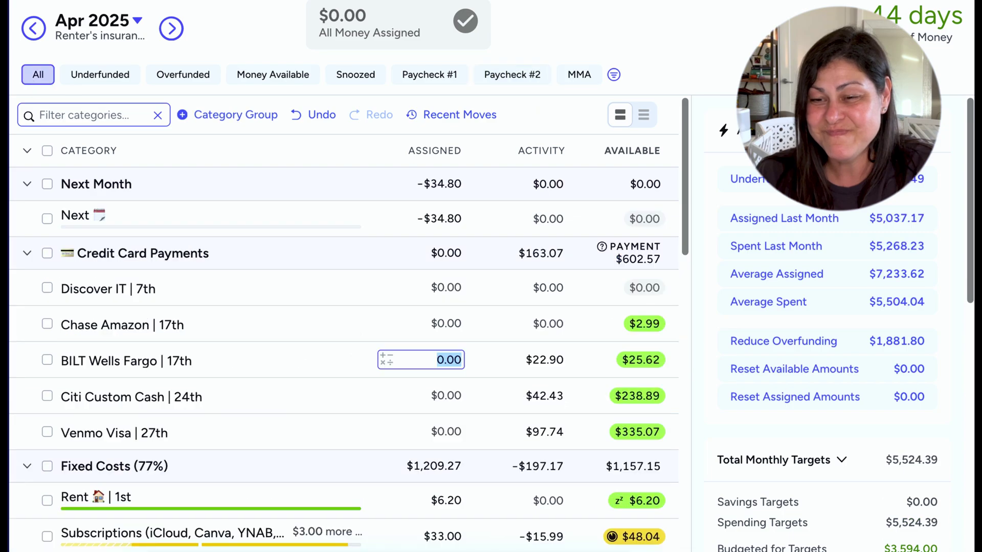